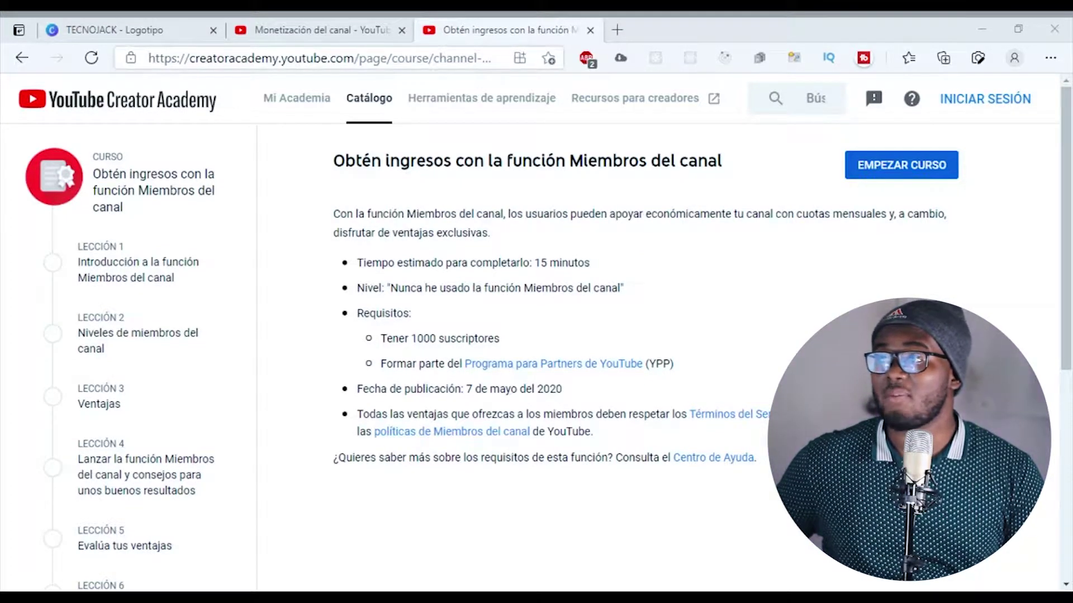
Step: Switch to the channel's monetization page in YouTube Studio and open its Miembros del canal section
{"action": "left_click", "coordinate": [302, 30]}
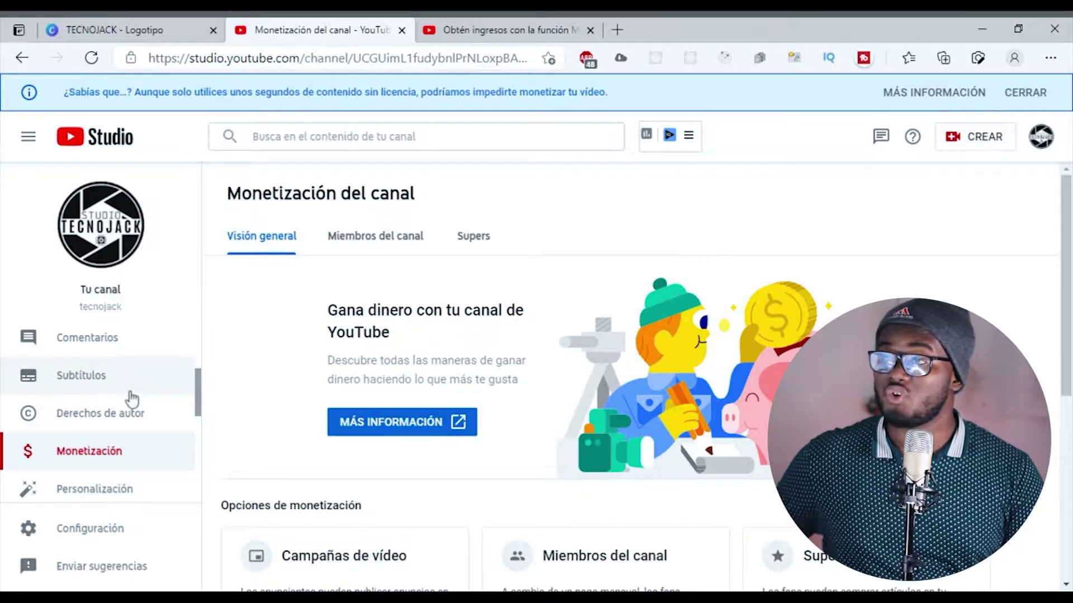
{"action": "scroll", "coordinate": [134, 363], "scroll_direction": "up", "scroll_amount": 2}
{"action": "scroll", "coordinate": [144, 269], "scroll_direction": "down", "scroll_amount": 1}
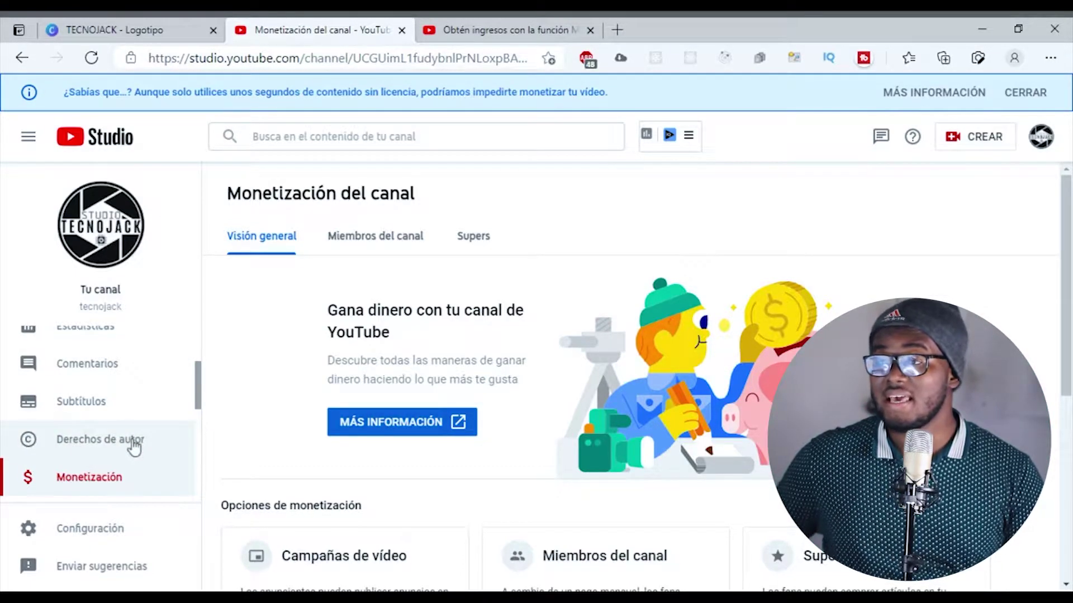
{"action": "scroll", "coordinate": [133, 455], "scroll_direction": "down", "scroll_amount": 1}
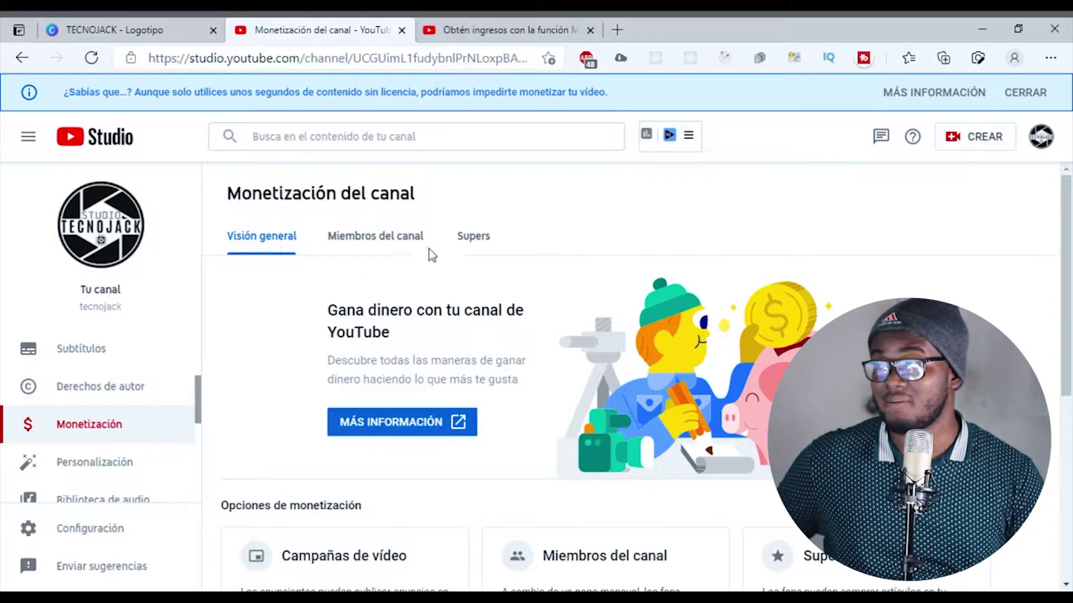
{"action": "left_click", "coordinate": [383, 249]}
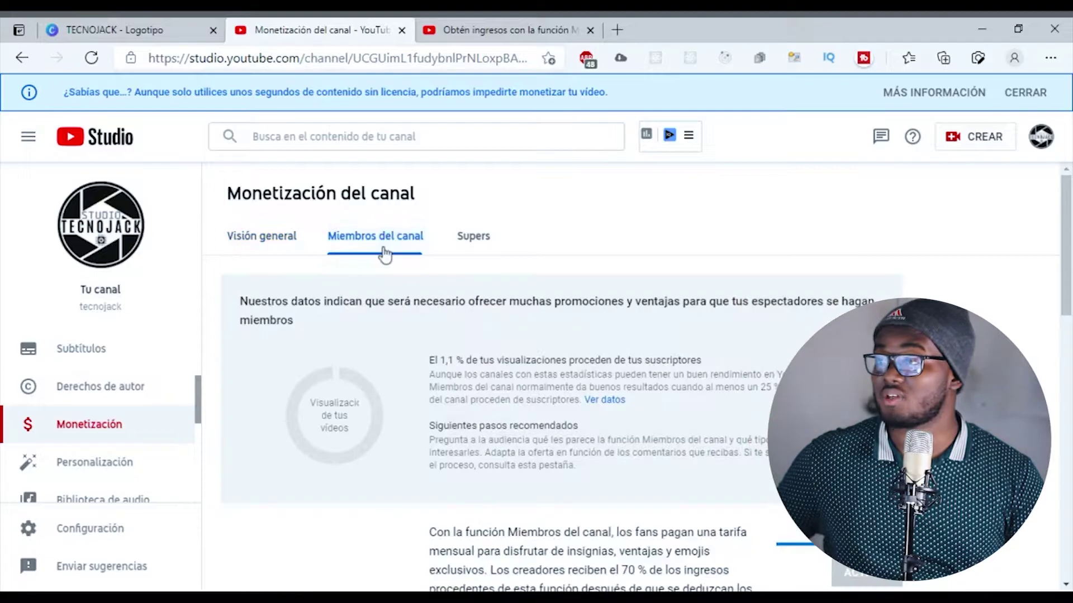
Step: Review the channel membership setup tasks, from the member offer and badges and emojis to the viewer announcement and welcome posts
{"action": "scroll", "coordinate": [360, 352], "scroll_direction": "down", "scroll_amount": 10}
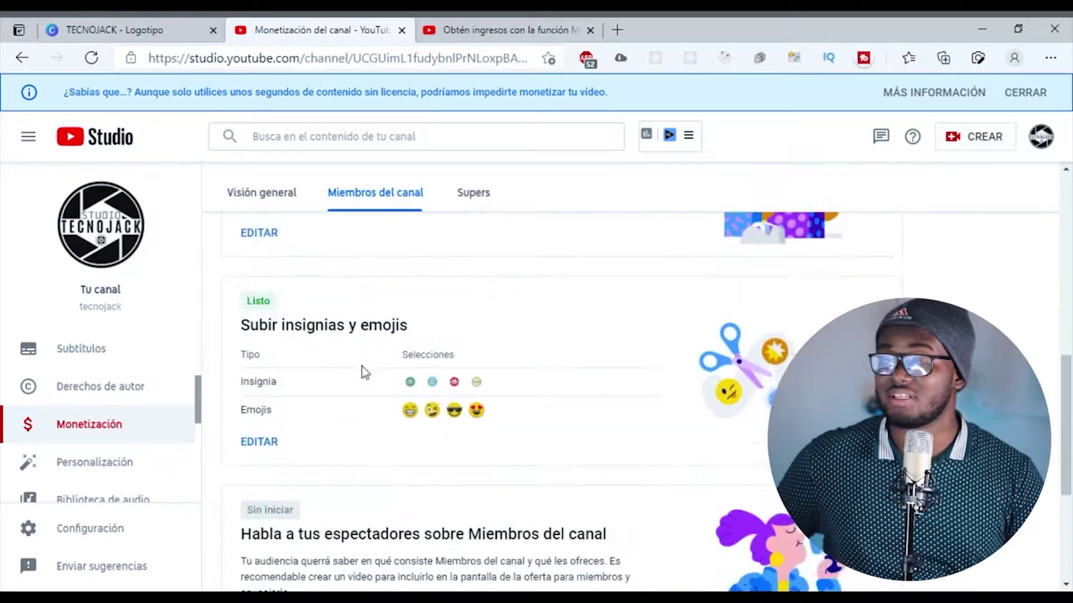
{"action": "scroll", "coordinate": [365, 372], "scroll_direction": "down", "scroll_amount": 4}
{"action": "scroll", "coordinate": [363, 375], "scroll_direction": "up", "scroll_amount": 14}
{"action": "scroll", "coordinate": [366, 380], "scroll_direction": "down", "scroll_amount": 6}
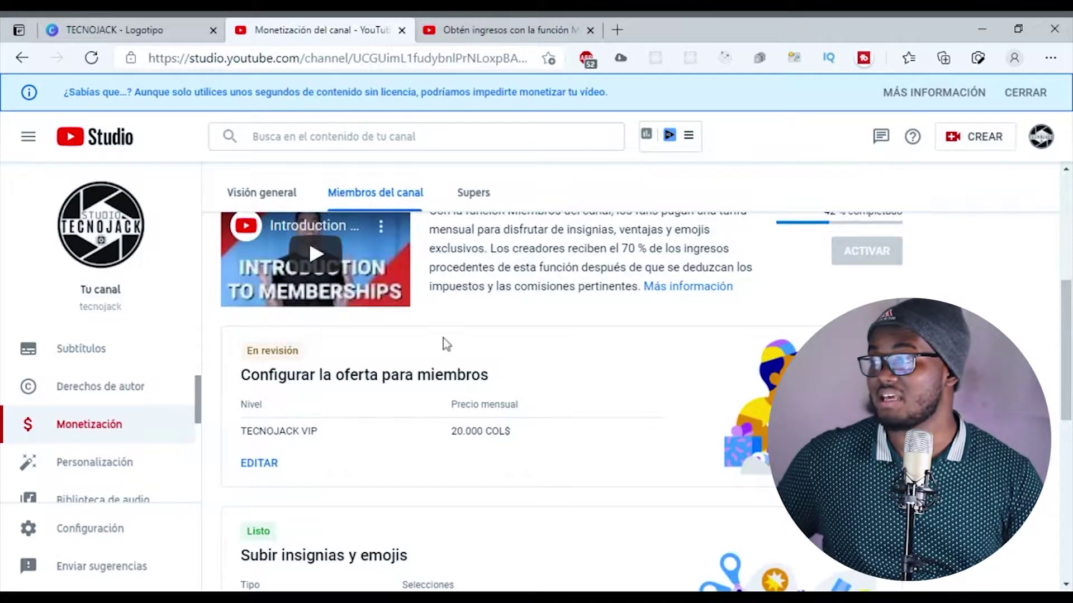
{"action": "scroll", "coordinate": [434, 373], "scroll_direction": "down", "scroll_amount": 8}
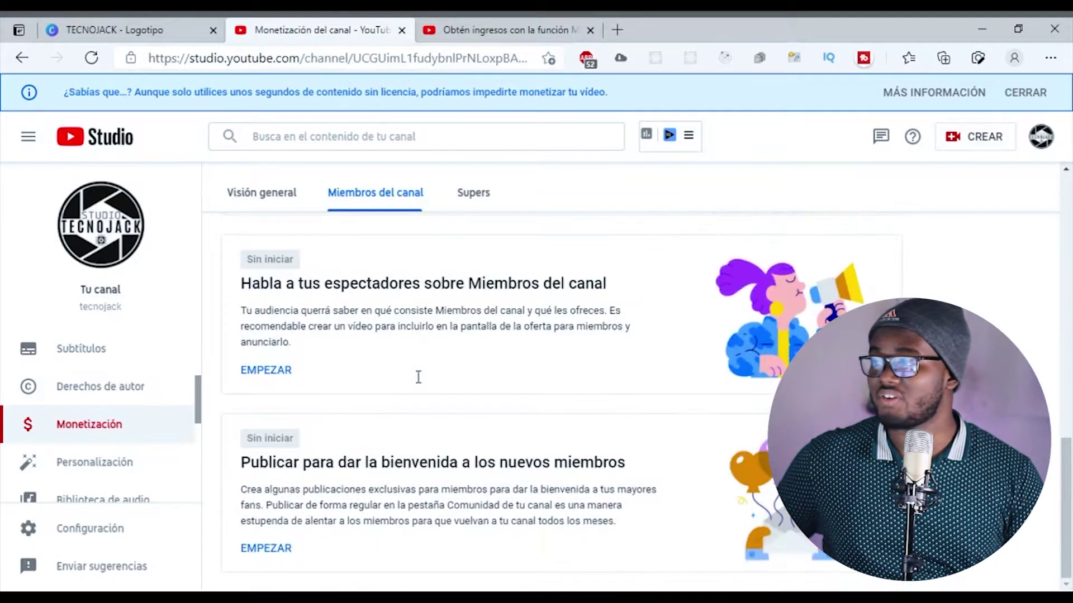
{"action": "scroll", "coordinate": [418, 377], "scroll_direction": "up", "scroll_amount": 4}
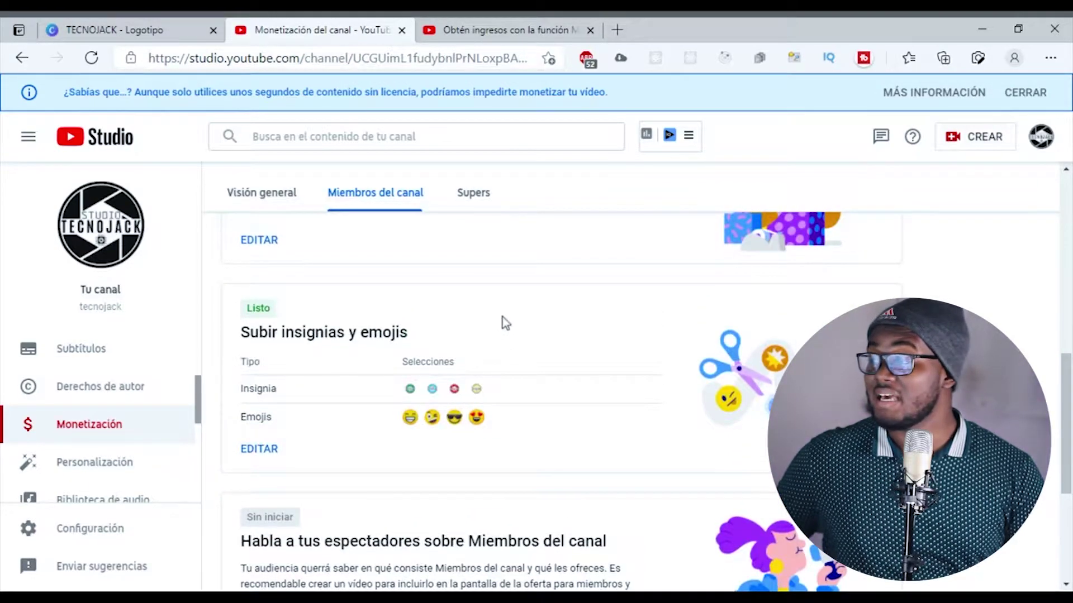
{"action": "scroll", "coordinate": [406, 323], "scroll_direction": "up", "scroll_amount": 2}
{"action": "scroll", "coordinate": [407, 326], "scroll_direction": "down", "scroll_amount": 2}
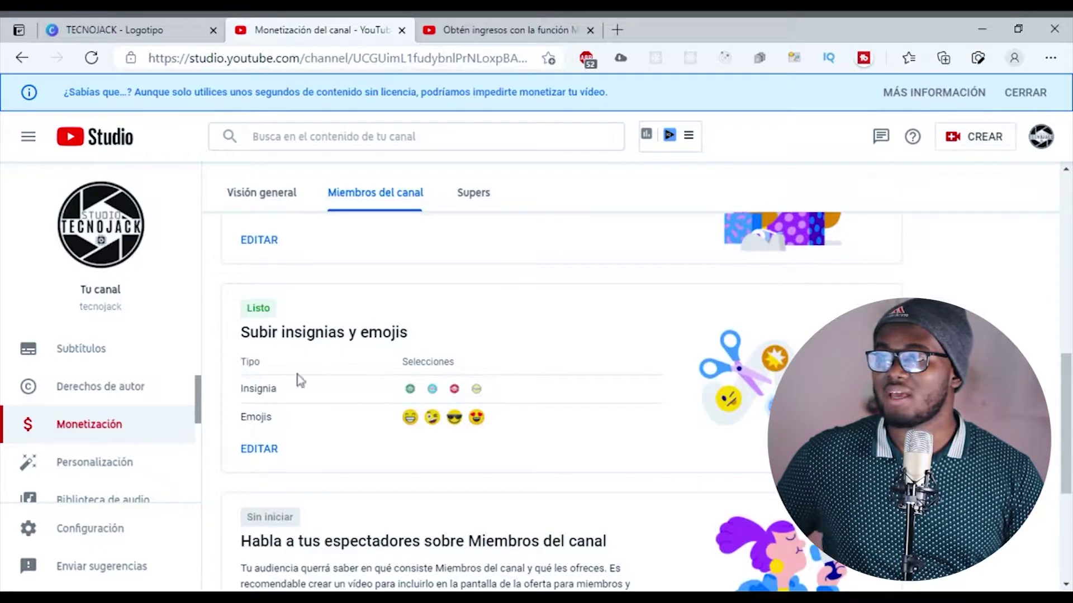
{"action": "scroll", "coordinate": [296, 369], "scroll_direction": "up", "scroll_amount": 4}
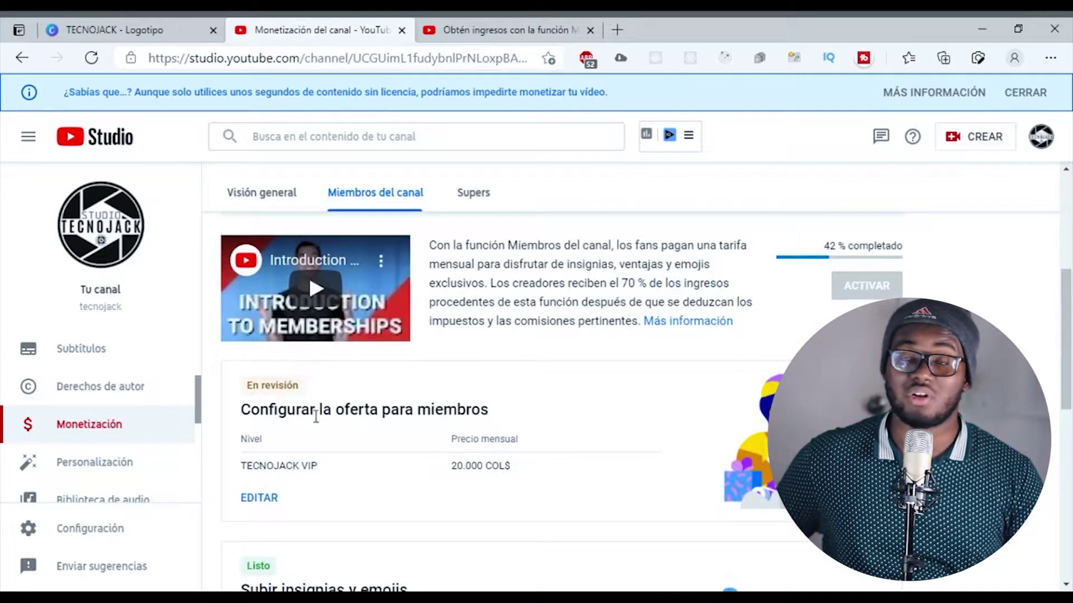
{"action": "scroll", "coordinate": [377, 410], "scroll_direction": "down", "scroll_amount": 1}
{"action": "scroll", "coordinate": [381, 410], "scroll_direction": "down", "scroll_amount": 1}
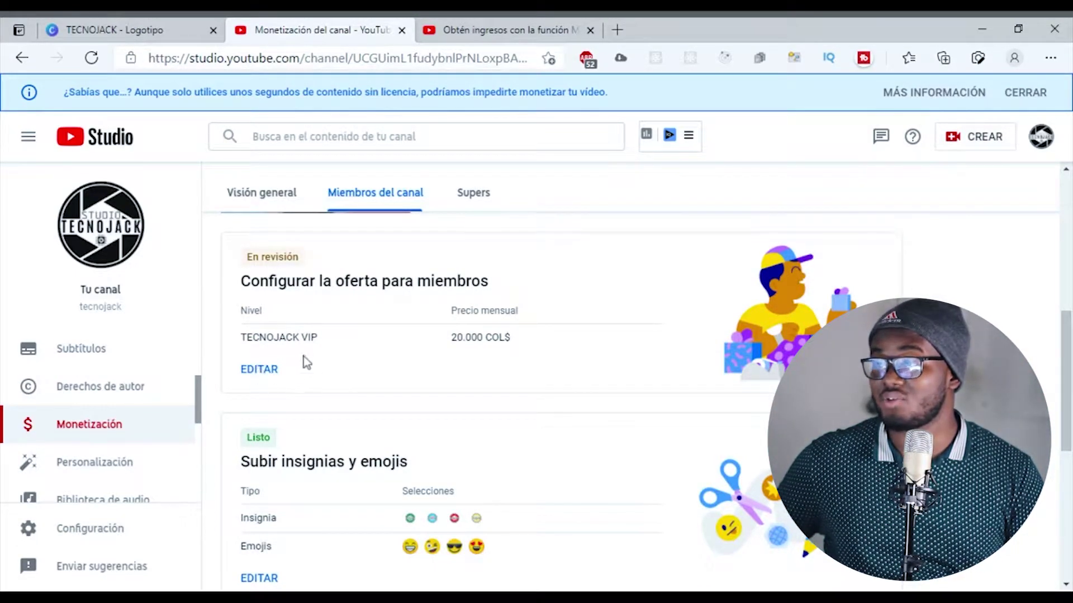
{"action": "scroll", "coordinate": [302, 360], "scroll_direction": "up", "scroll_amount": 5}
{"action": "scroll", "coordinate": [290, 369], "scroll_direction": "down", "scroll_amount": 4}
{"action": "scroll", "coordinate": [289, 420], "scroll_direction": "down", "scroll_amount": 7}
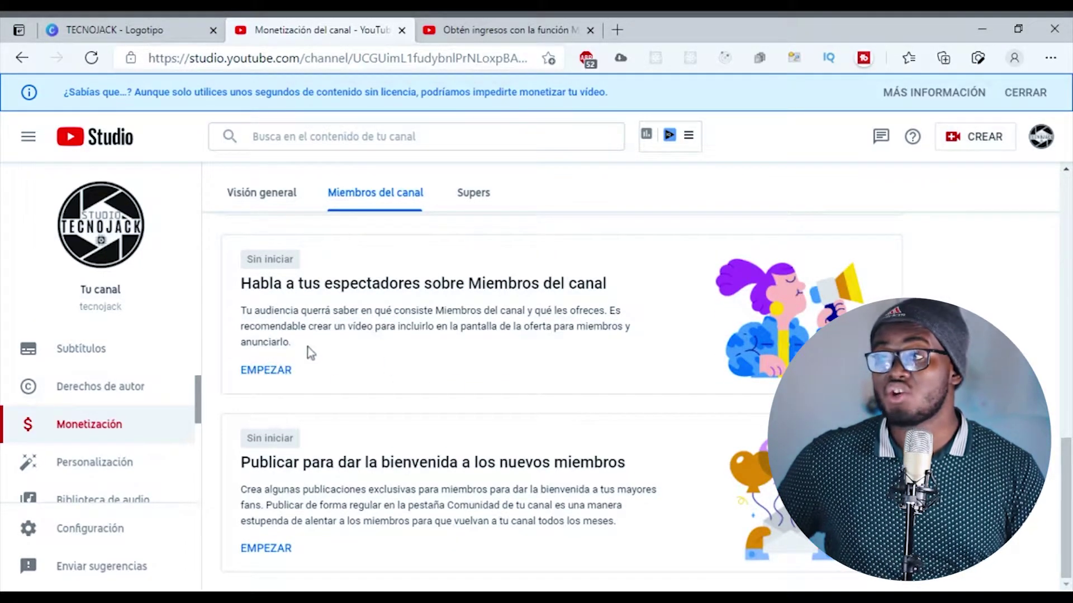
{"action": "scroll", "coordinate": [290, 323], "scroll_direction": "up", "scroll_amount": 5}
{"action": "scroll", "coordinate": [294, 326], "scroll_direction": "up", "scroll_amount": 2}
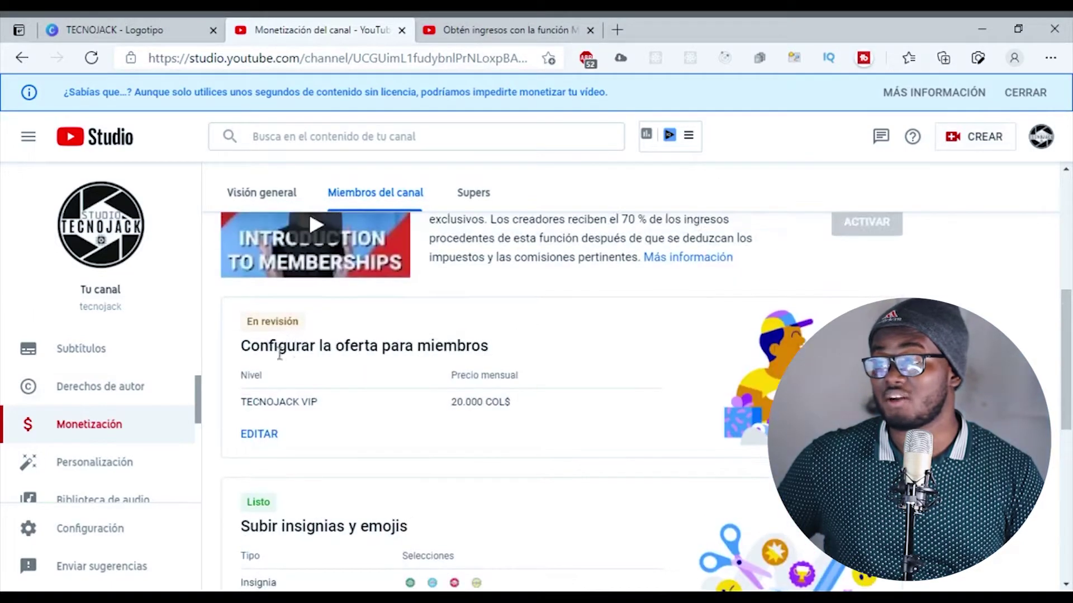
Step: Open the member offer setup for editing and review the recommendations and the TECNOJACK VIP level's perks
{"action": "left_click", "coordinate": [262, 435]}
{"action": "scroll", "coordinate": [358, 320], "scroll_direction": "down", "scroll_amount": 4}
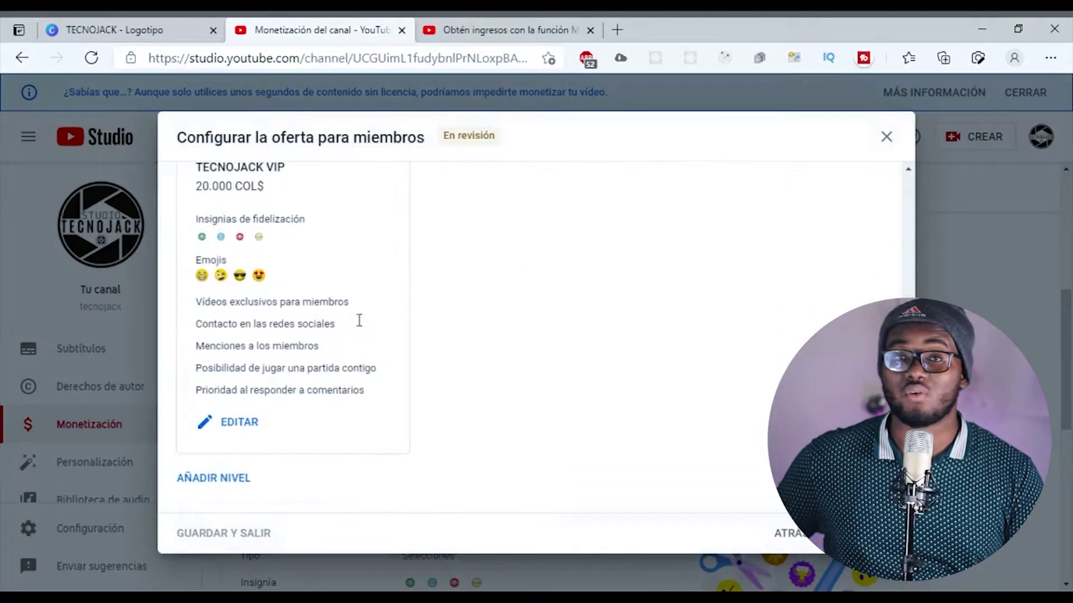
{"action": "scroll", "coordinate": [353, 330], "scroll_direction": "up", "scroll_amount": 4}
{"action": "scroll", "coordinate": [353, 333], "scroll_direction": "down", "scroll_amount": 4}
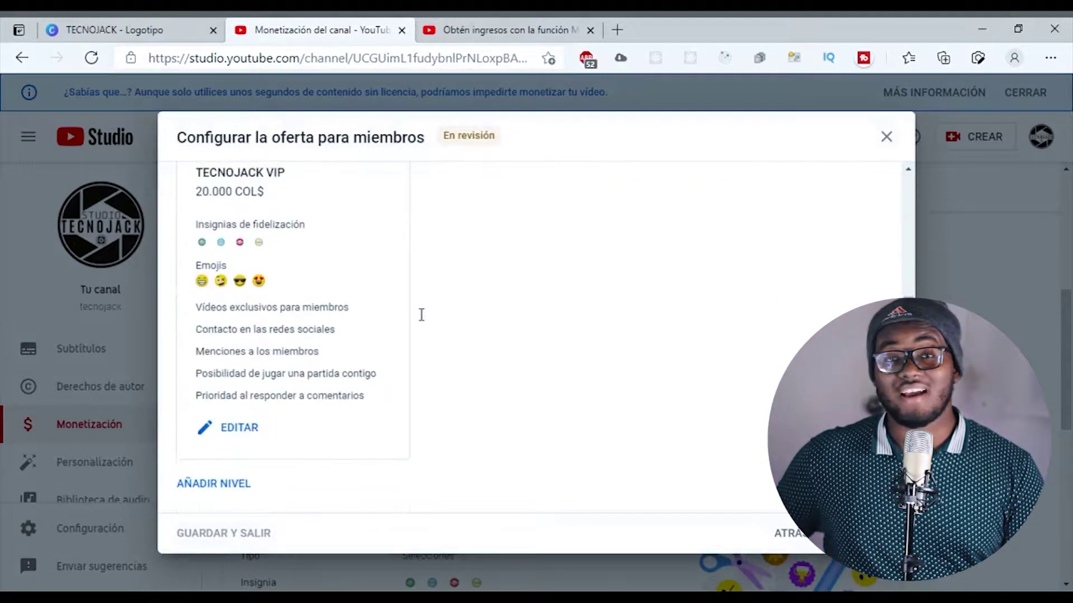
{"action": "scroll", "coordinate": [463, 352], "scroll_direction": "up", "scroll_amount": 4}
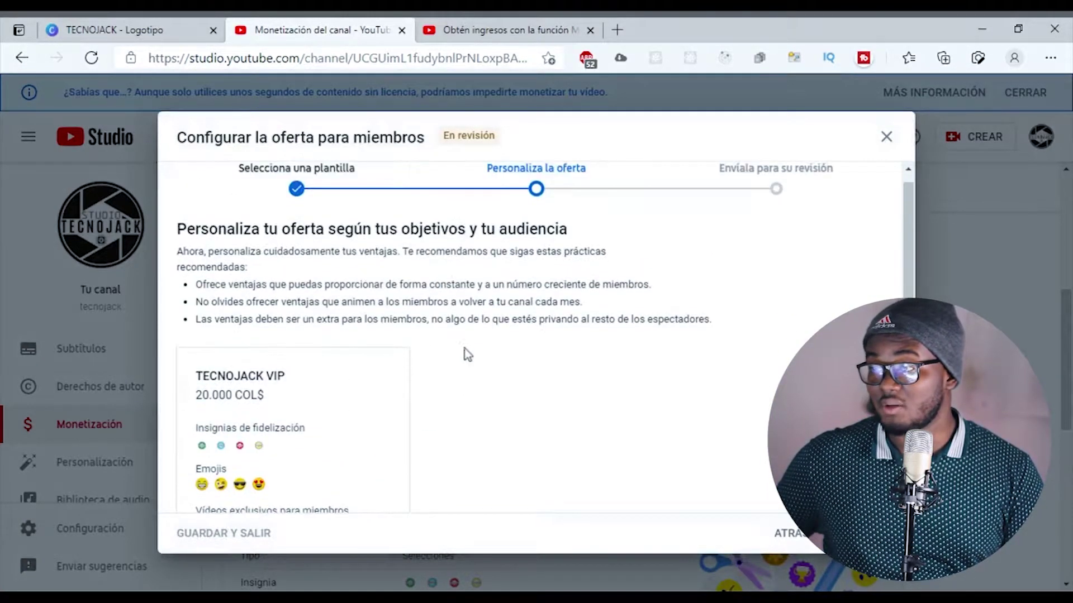
{"action": "scroll", "coordinate": [364, 403], "scroll_direction": "down", "scroll_amount": 3}
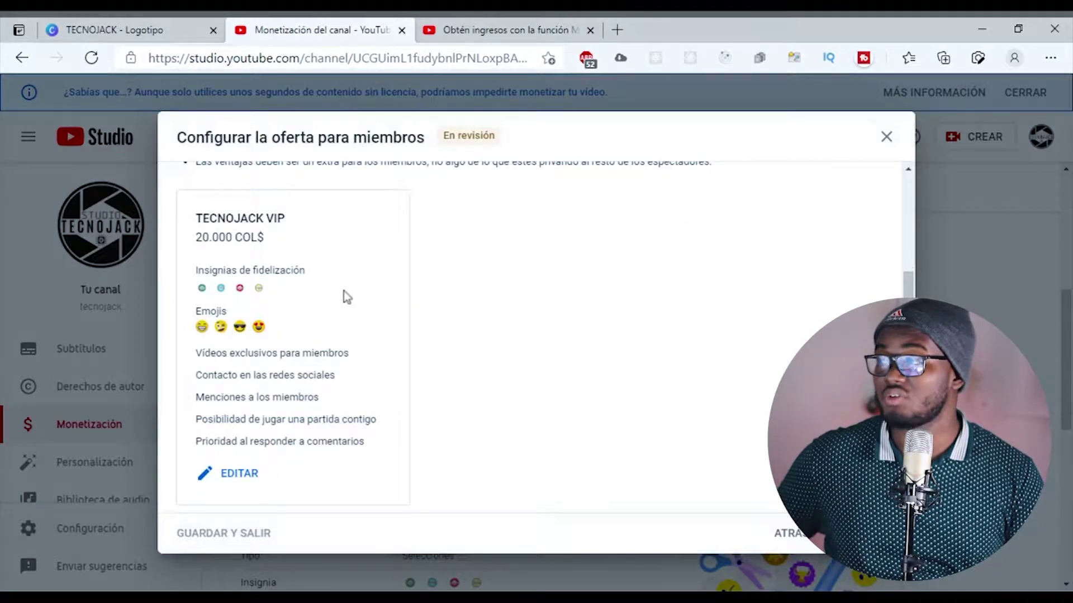
{"action": "scroll", "coordinate": [494, 362], "scroll_direction": "down", "scroll_amount": 1}
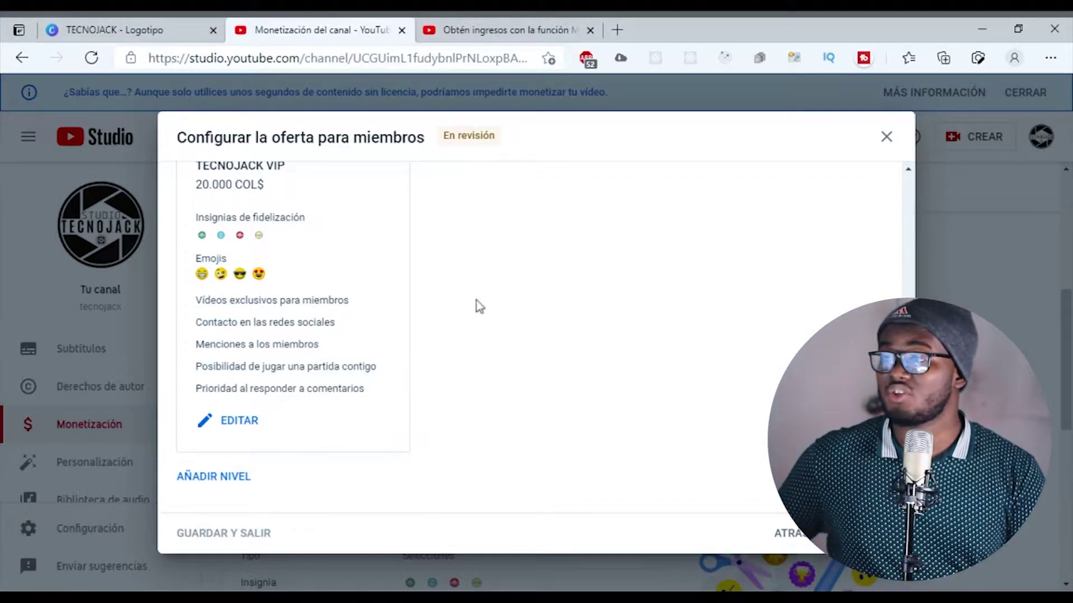
{"action": "scroll", "coordinate": [355, 301], "scroll_direction": "up", "scroll_amount": 4}
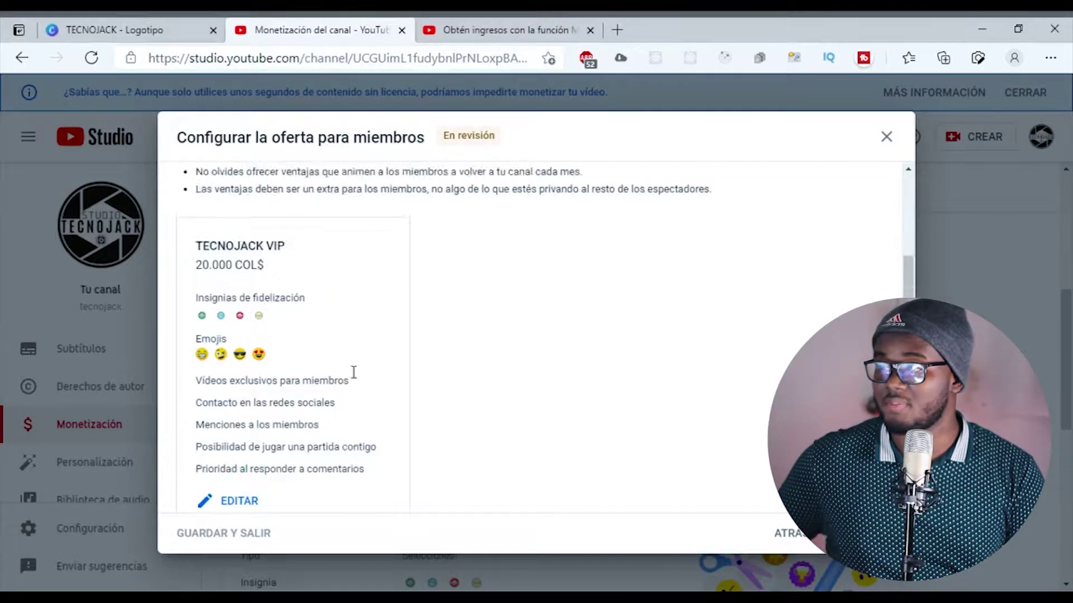
{"action": "scroll", "coordinate": [354, 372], "scroll_direction": "down", "scroll_amount": 4}
Step: Open the TECNOJACK VIP level for editing and inspect its name field
{"action": "left_click", "coordinate": [239, 433]}
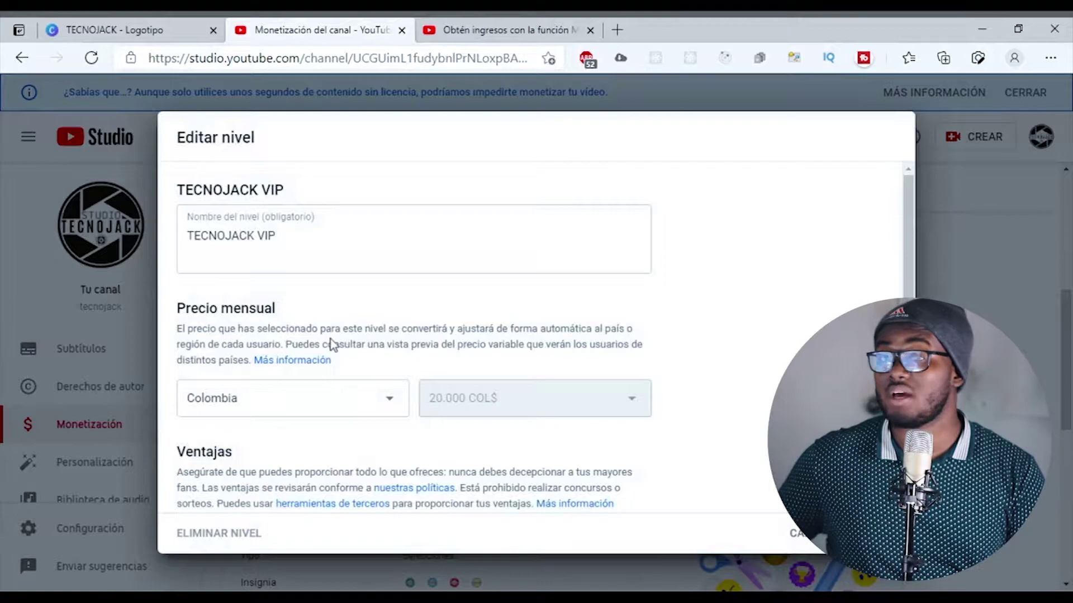
{"action": "scroll", "coordinate": [364, 338], "scroll_direction": "down", "scroll_amount": 3}
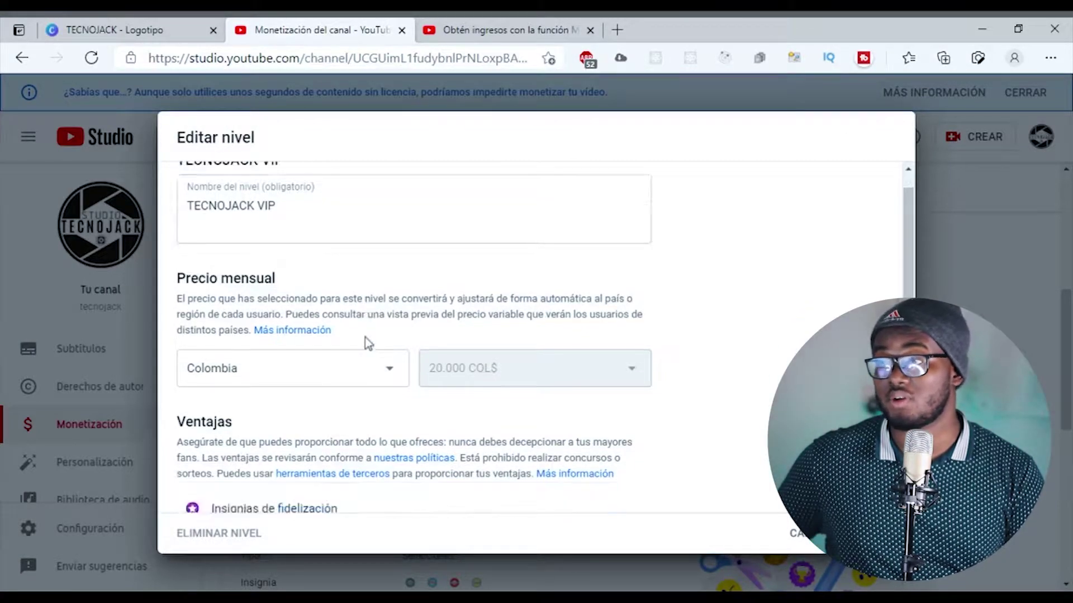
{"action": "scroll", "coordinate": [364, 337], "scroll_direction": "up", "scroll_amount": 3}
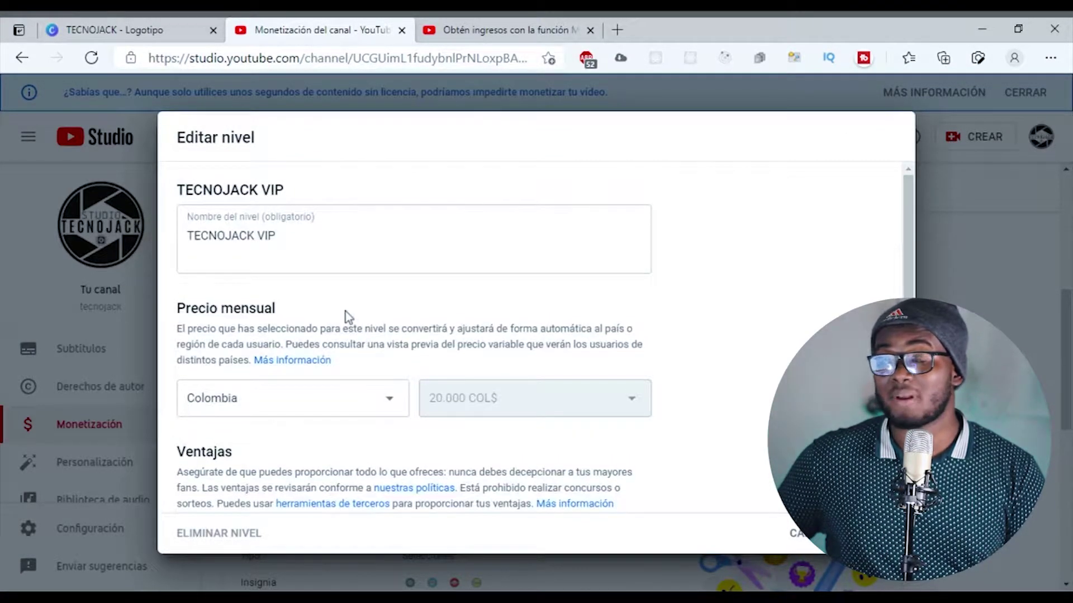
{"action": "left_click", "coordinate": [325, 243]}
{"action": "left_click_drag", "start_coordinate": [325, 244], "coordinate": [157, 250]}
{"action": "left_click", "coordinate": [296, 246]}
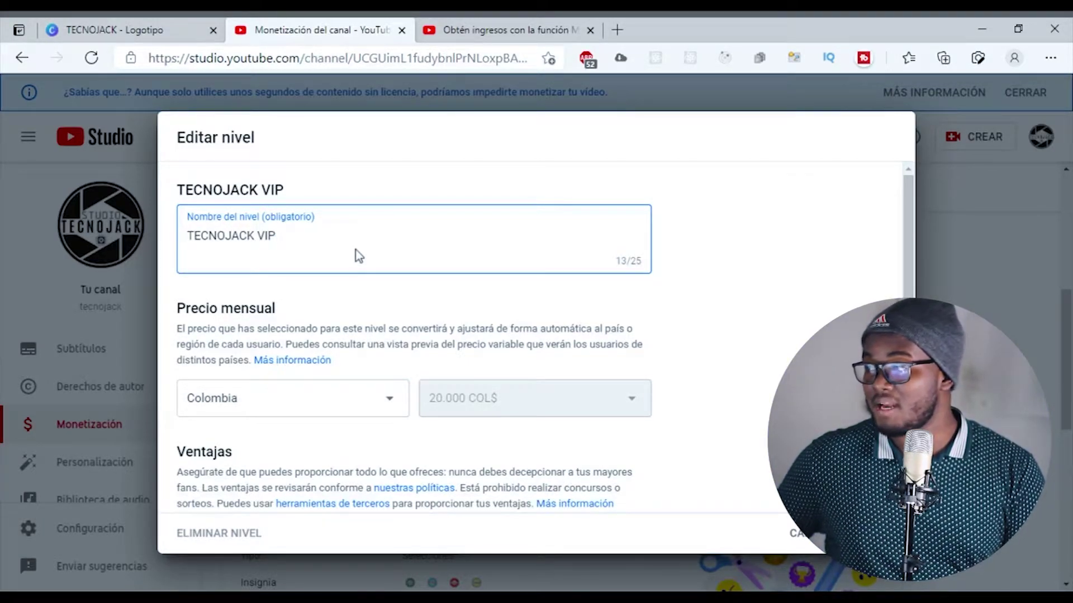
Step: Examine the level's monthly price settings and its list of perks, including loyalty badges and emojis
{"action": "scroll", "coordinate": [309, 347], "scroll_direction": "down", "scroll_amount": 1}
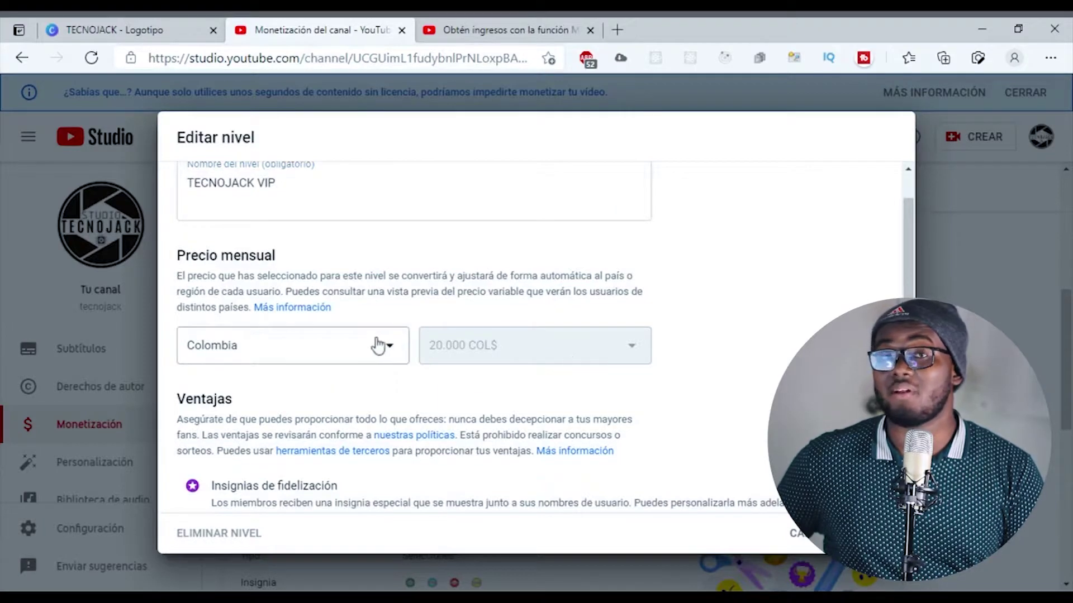
{"action": "scroll", "coordinate": [382, 347], "scroll_direction": "down", "scroll_amount": 1}
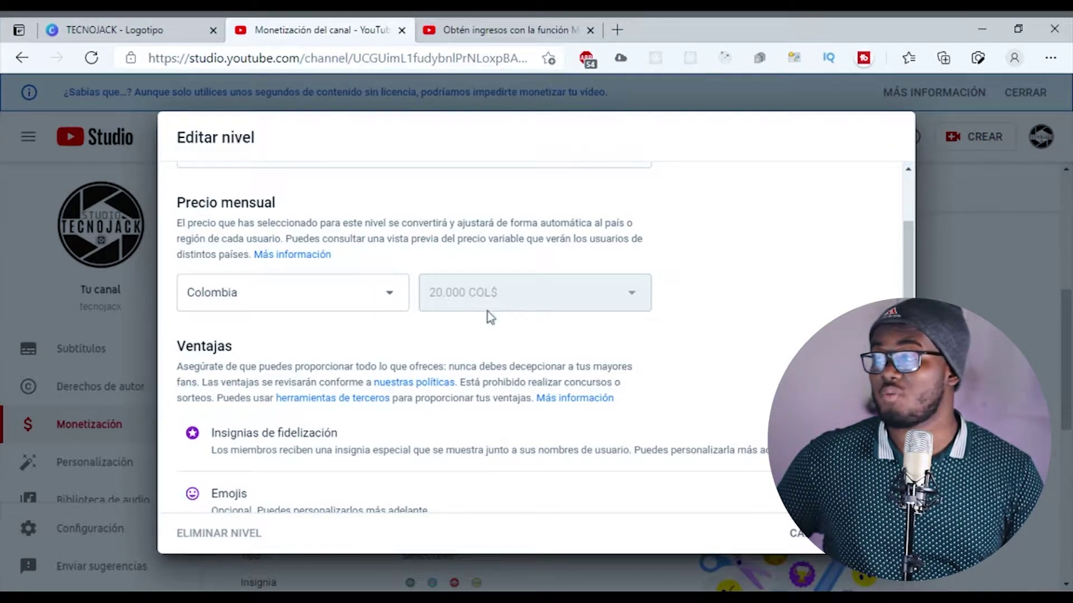
{"action": "scroll", "coordinate": [484, 330], "scroll_direction": "down", "scroll_amount": 1}
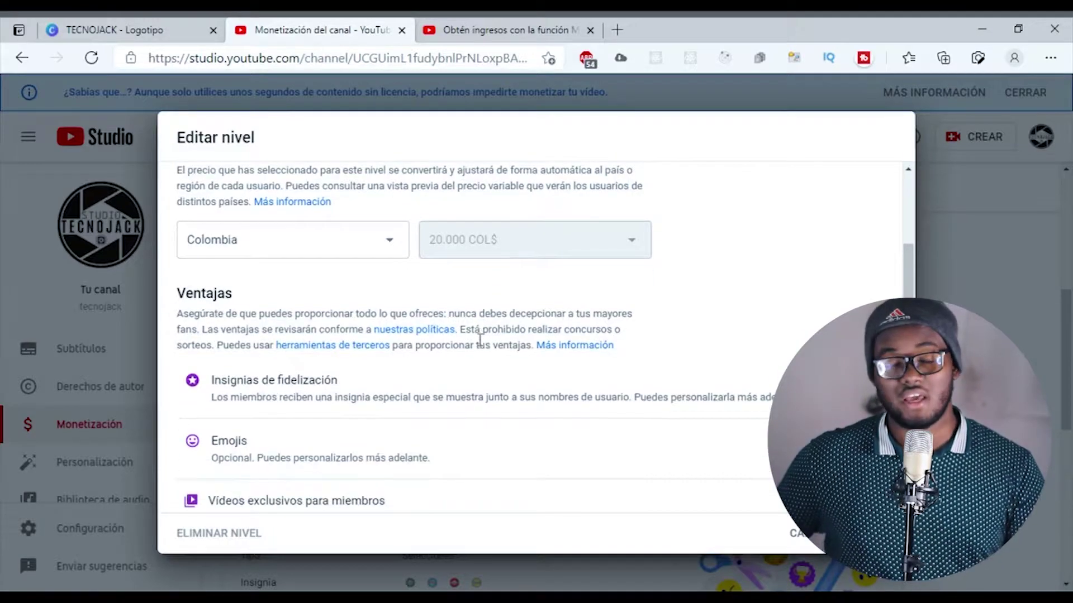
{"action": "scroll", "coordinate": [449, 360], "scroll_direction": "down", "scroll_amount": 2}
{"action": "scroll", "coordinate": [447, 359], "scroll_direction": "down", "scroll_amount": 2}
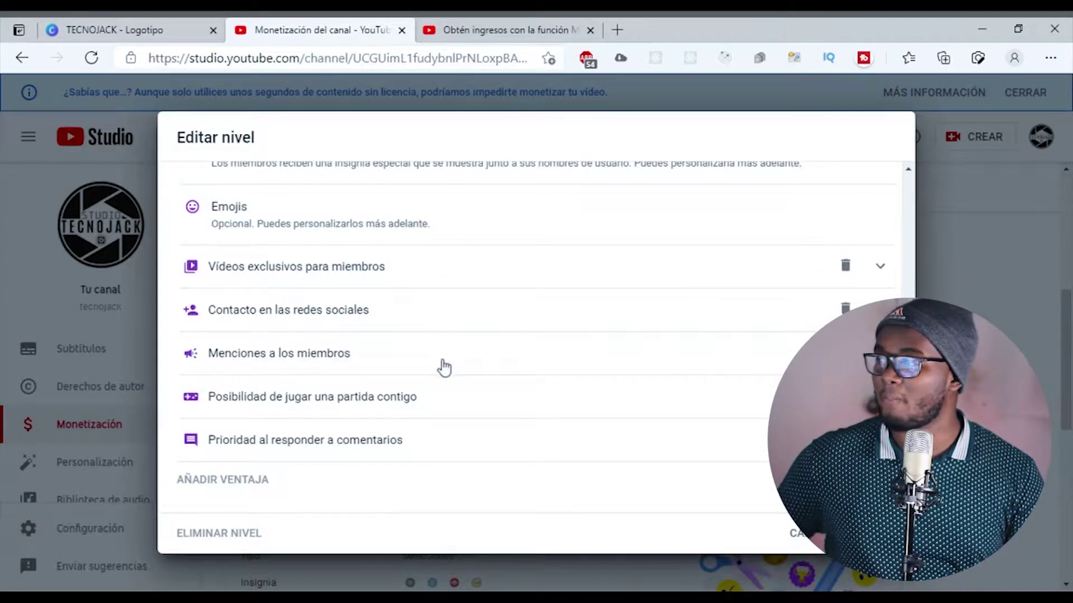
{"action": "scroll", "coordinate": [438, 364], "scroll_direction": "up", "scroll_amount": 5}
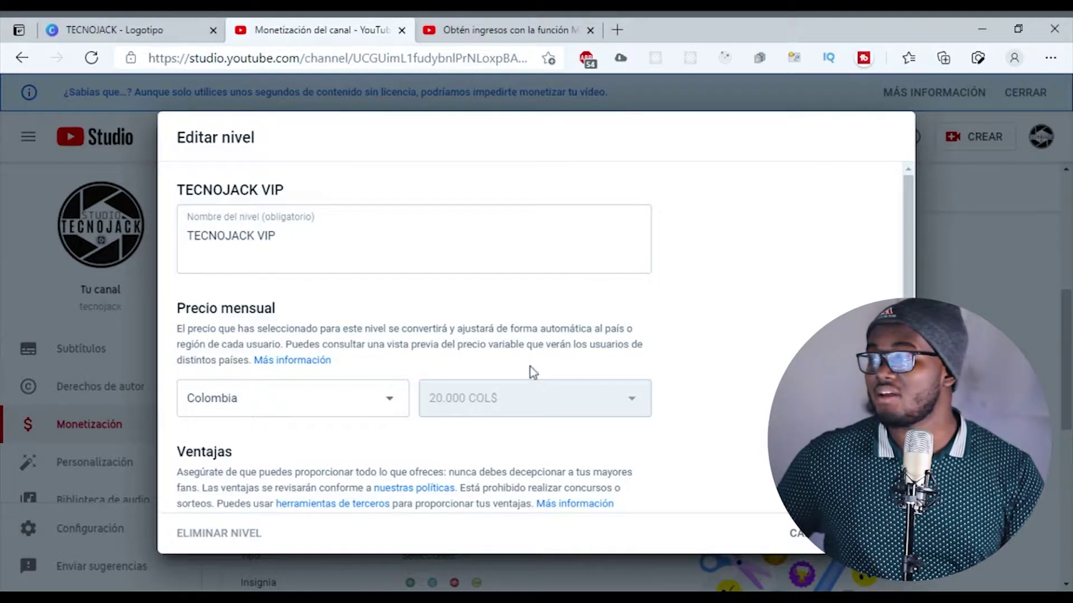
{"action": "scroll", "coordinate": [519, 369], "scroll_direction": "down", "scroll_amount": 2}
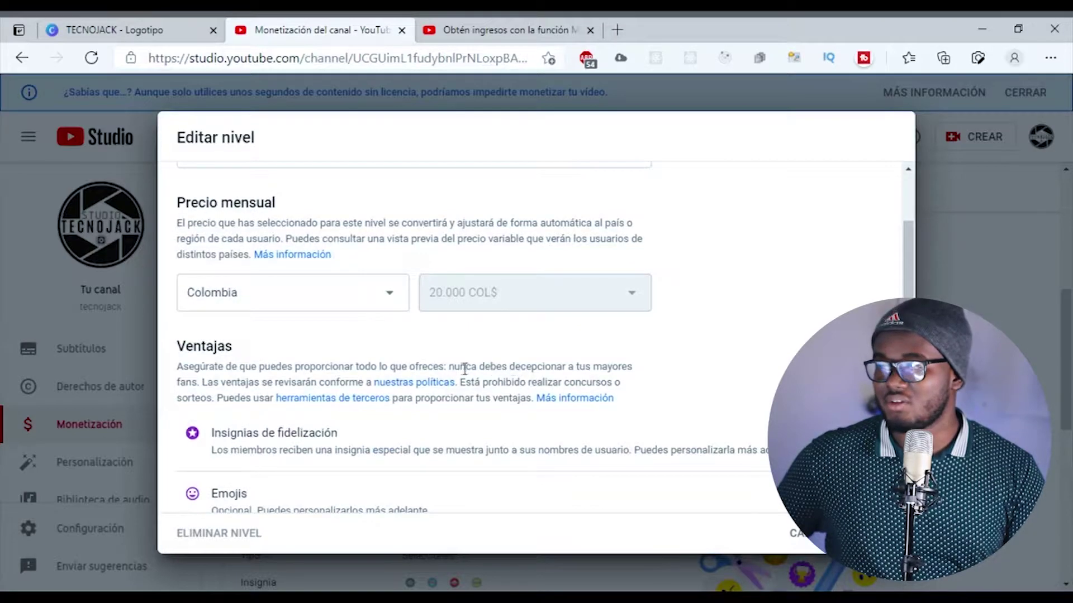
{"action": "scroll", "coordinate": [472, 366], "scroll_direction": "down", "scroll_amount": 2}
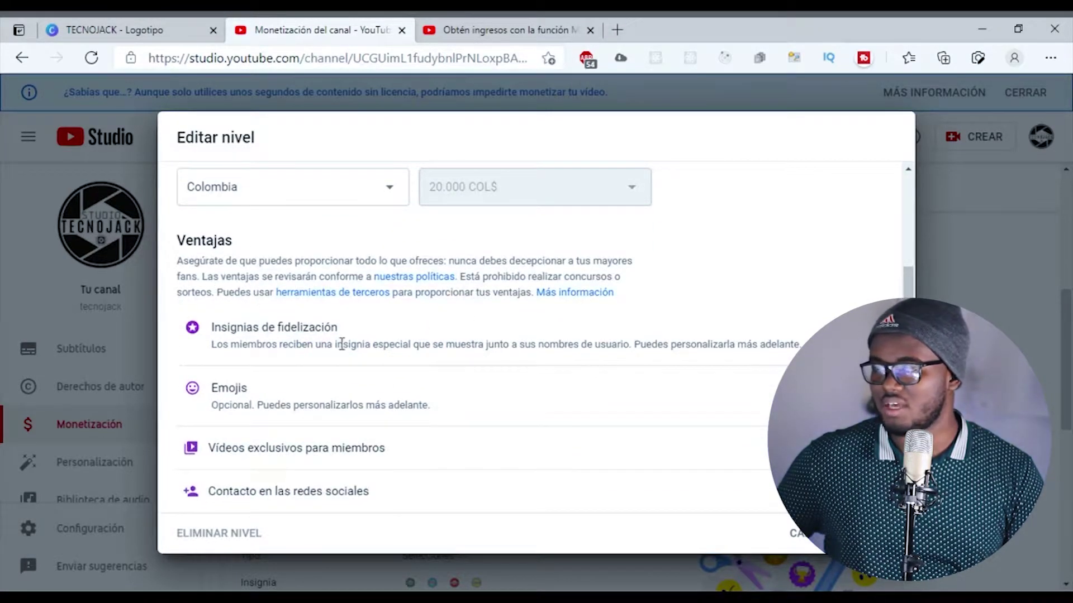
{"action": "scroll", "coordinate": [363, 339], "scroll_direction": "down", "scroll_amount": 1}
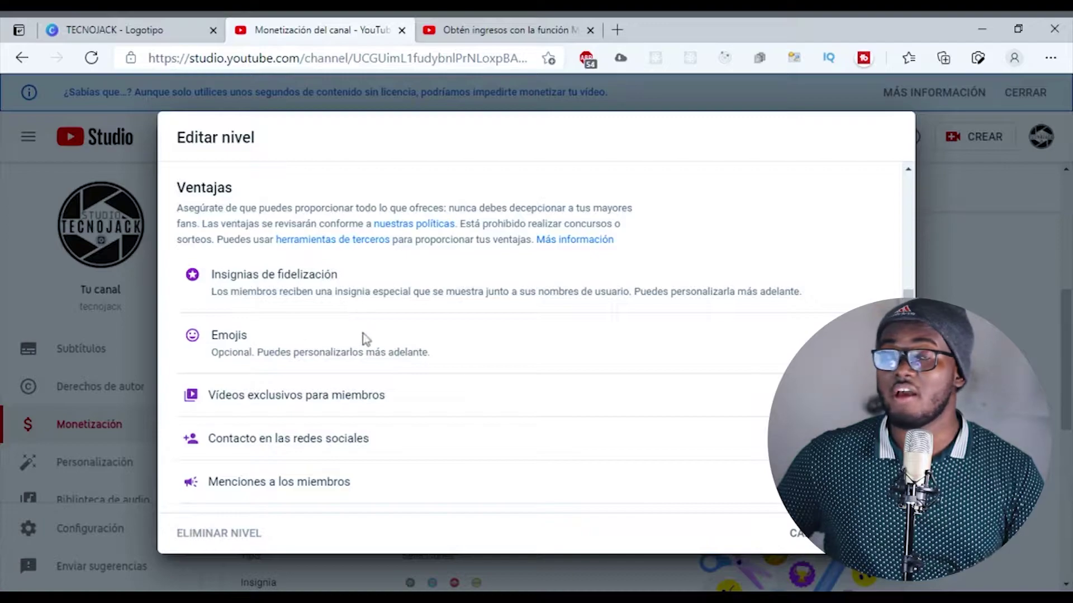
{"action": "scroll", "coordinate": [274, 337], "scroll_direction": "down", "scroll_amount": 2}
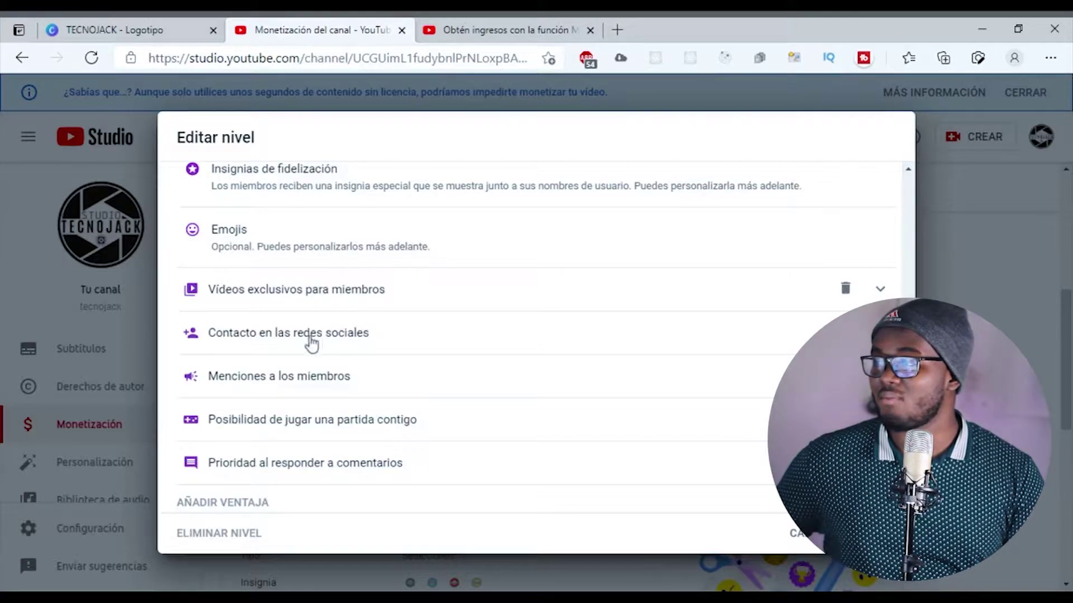
Step: Expand the Vídeos exclusivos para miembros perk and examine its type, title, description and instructions
{"action": "left_click", "coordinate": [364, 297]}
{"action": "left_click", "coordinate": [364, 298]}
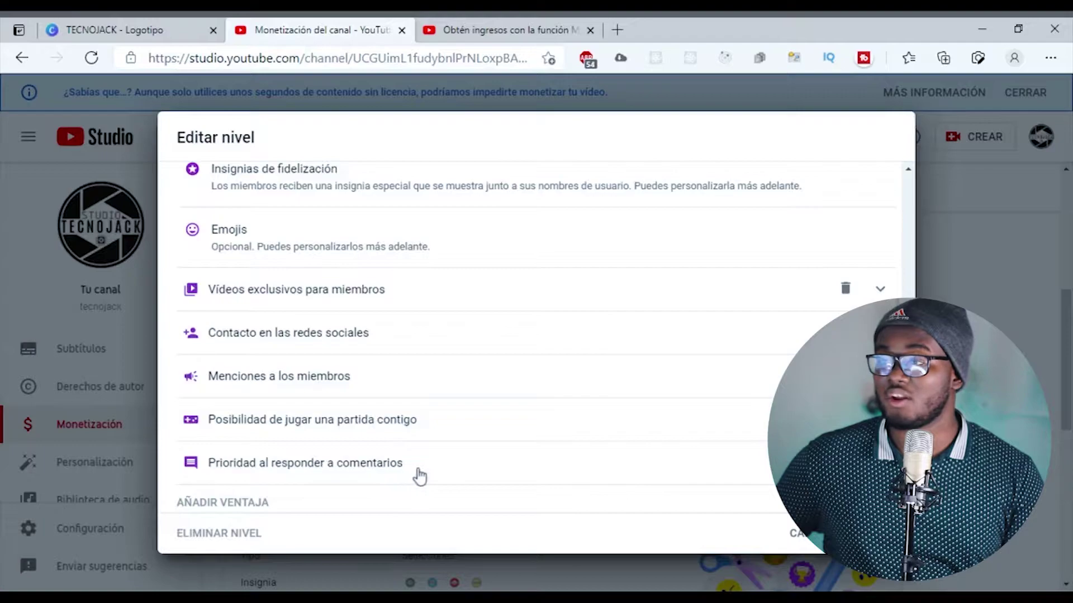
{"action": "scroll", "coordinate": [427, 448], "scroll_direction": "down", "scroll_amount": 1}
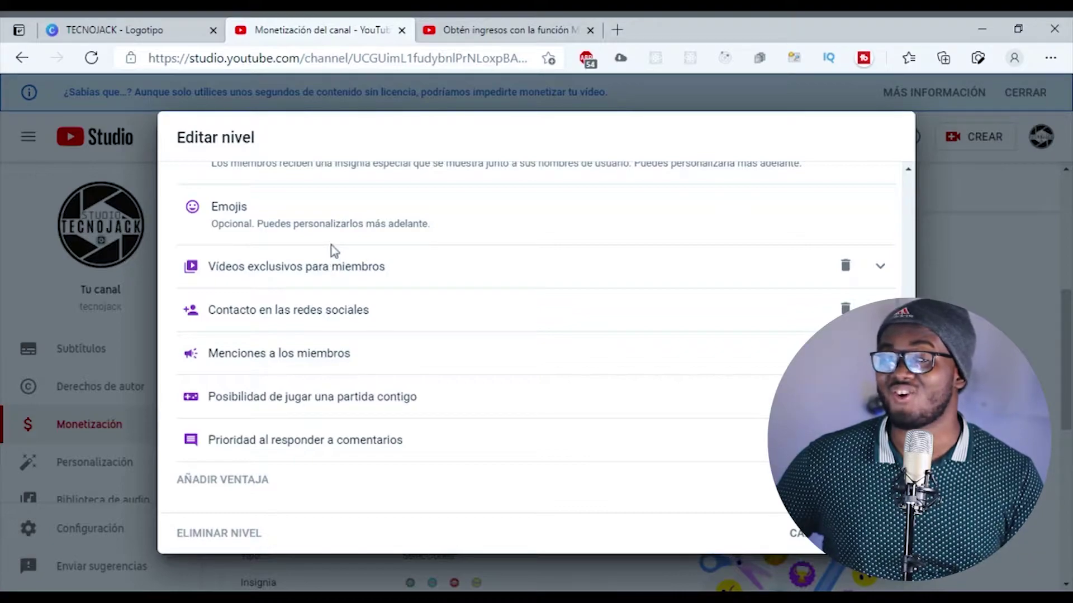
{"action": "left_click", "coordinate": [342, 277]}
{"action": "scroll", "coordinate": [363, 263], "scroll_direction": "down", "scroll_amount": 3}
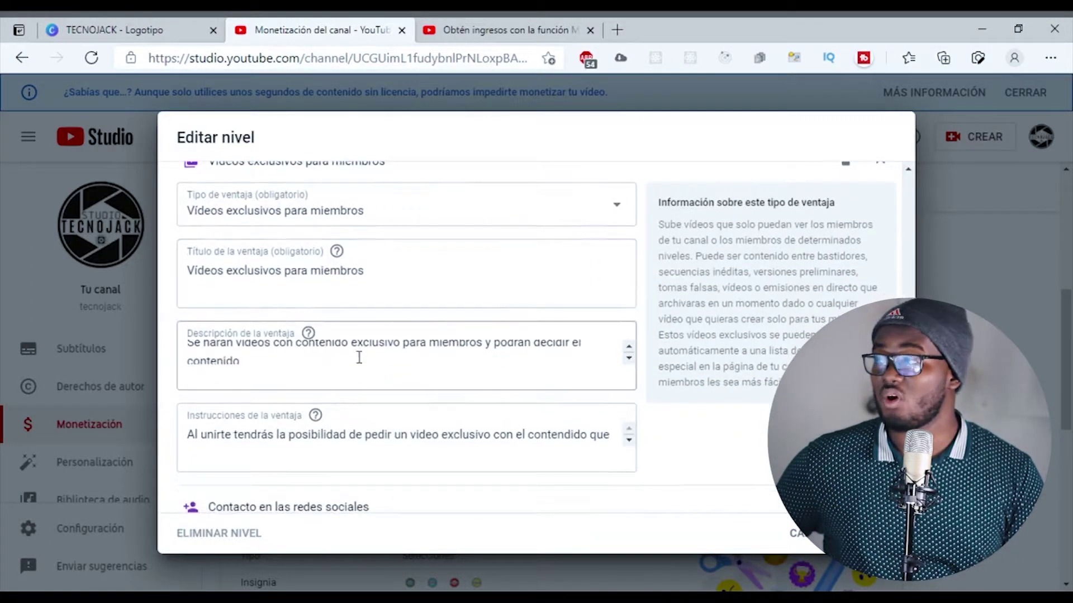
Step: Browse the available perk types for the exclusive videos perk and keep Vídeos exclusivos para miembros as its type
{"action": "scroll", "coordinate": [366, 343], "scroll_direction": "up", "scroll_amount": 1}
{"action": "left_click", "coordinate": [323, 291]}
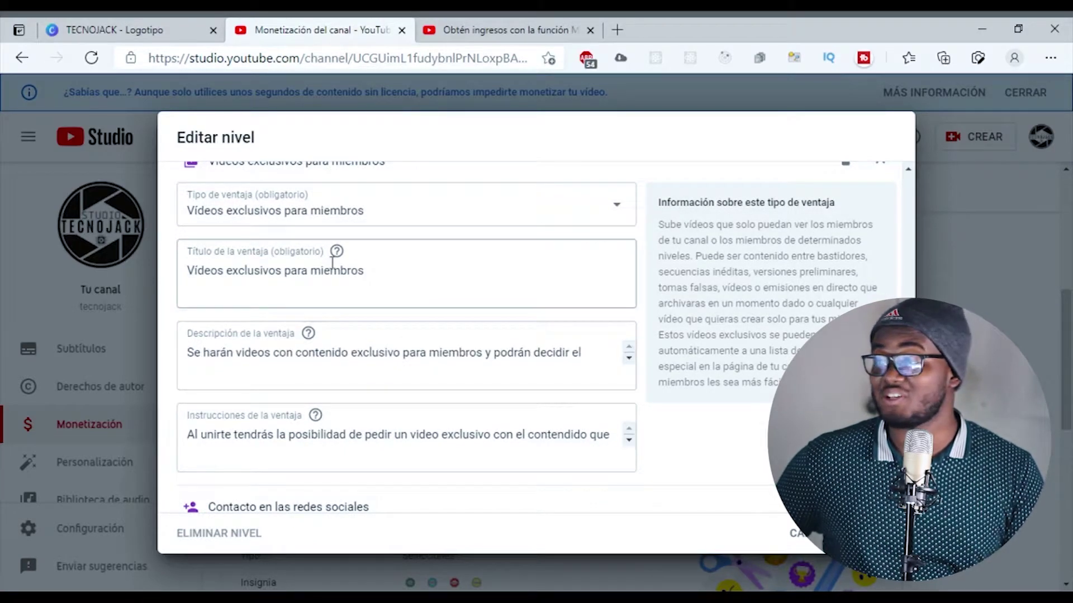
{"action": "scroll", "coordinate": [309, 270], "scroll_direction": "up", "scroll_amount": 3}
{"action": "scroll", "coordinate": [302, 301], "scroll_direction": "down", "scroll_amount": 1}
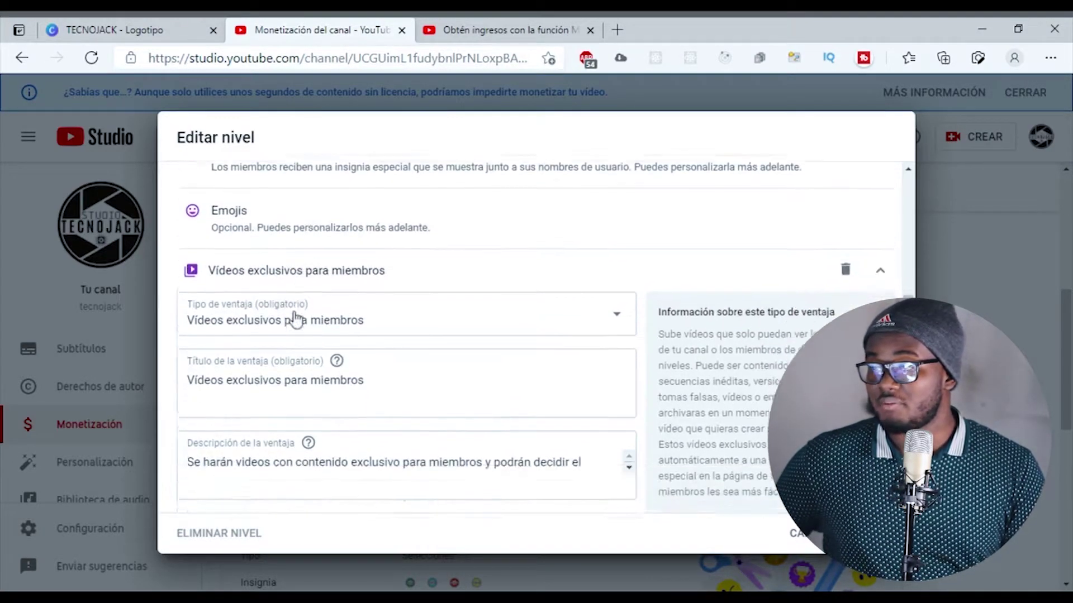
{"action": "left_click", "coordinate": [302, 328]}
{"action": "scroll", "coordinate": [311, 373], "scroll_direction": "down", "scroll_amount": 5}
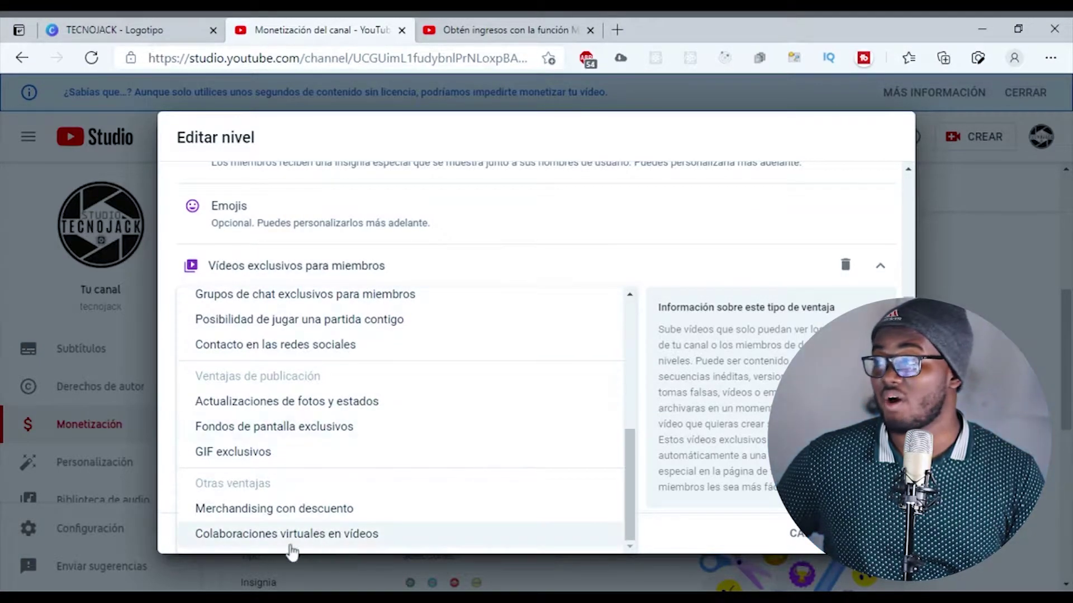
{"action": "scroll", "coordinate": [336, 355], "scroll_direction": "up", "scroll_amount": 5}
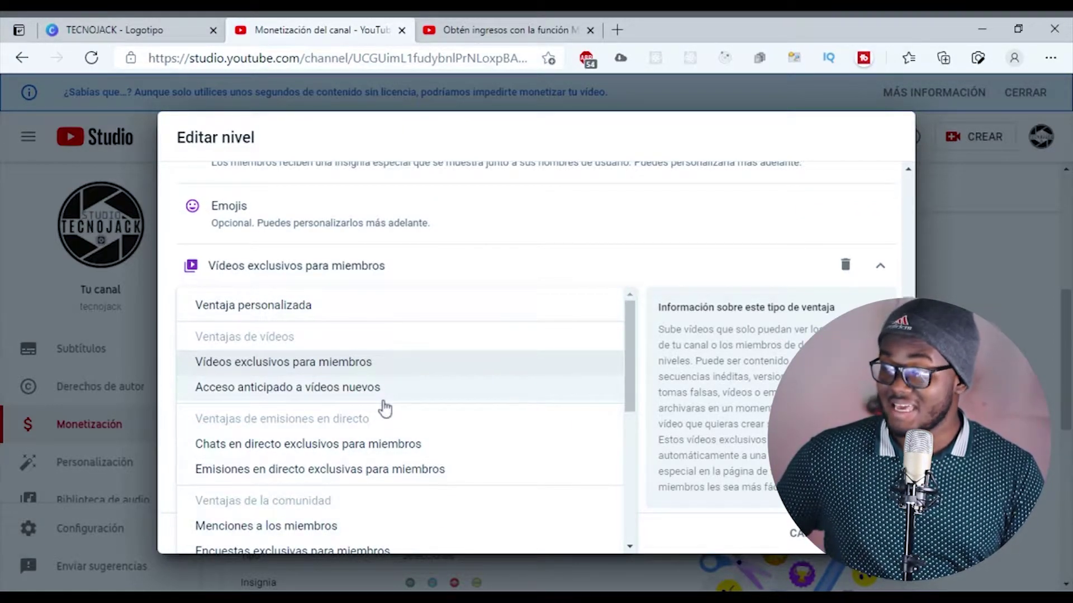
{"action": "scroll", "coordinate": [387, 438], "scroll_direction": "down", "scroll_amount": 4}
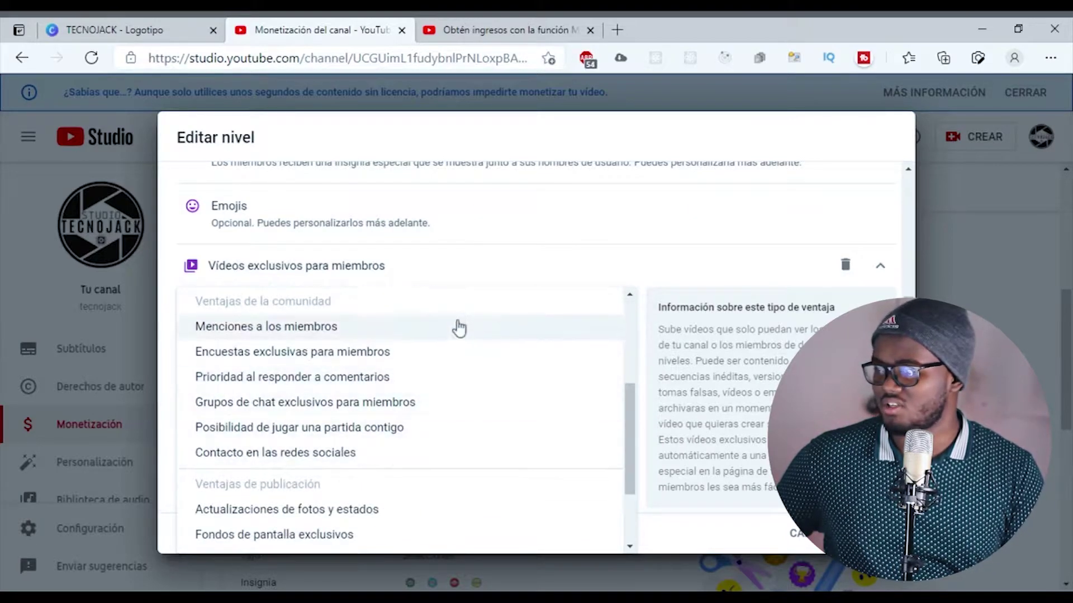
{"action": "scroll", "coordinate": [385, 334], "scroll_direction": "up", "scroll_amount": 4}
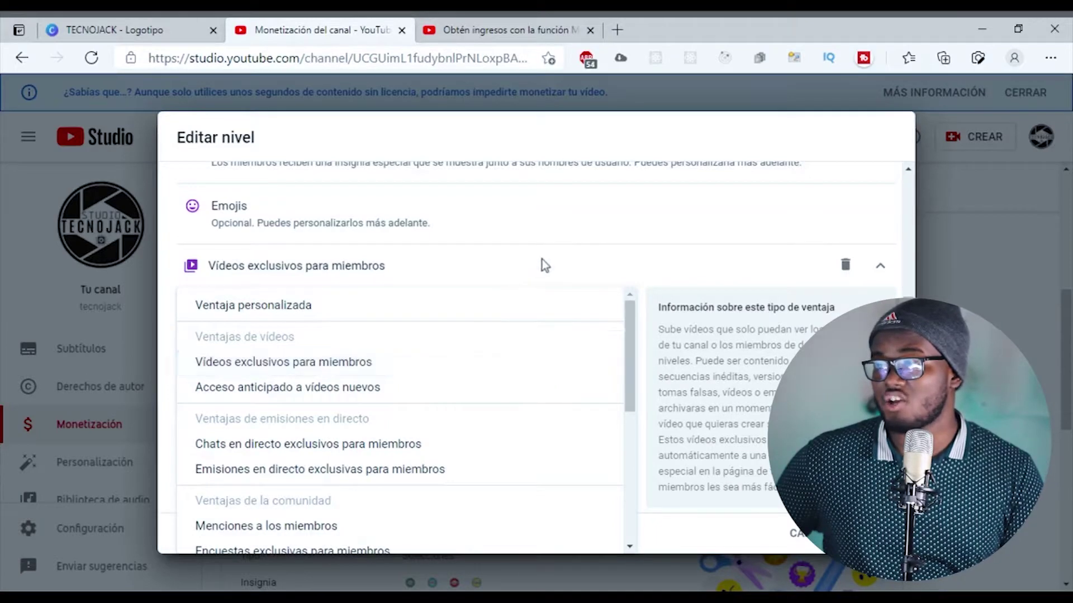
{"action": "left_click", "coordinate": [350, 366]}
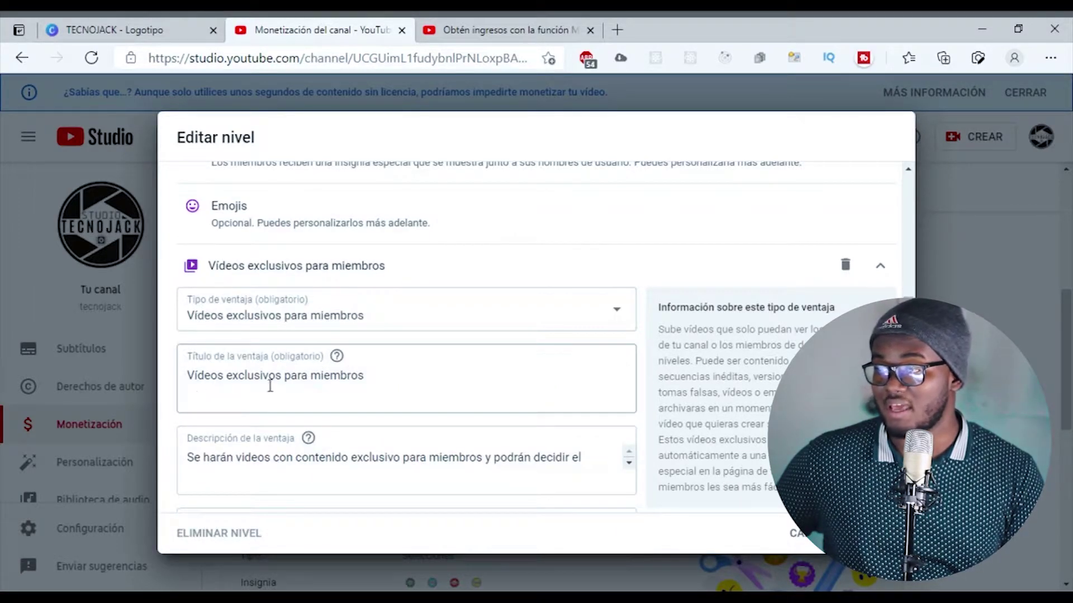
Step: Inspect the full text of the exclusive videos perk's title, description and instructions
{"action": "left_click_drag", "start_coordinate": [419, 378], "coordinate": [185, 375]}
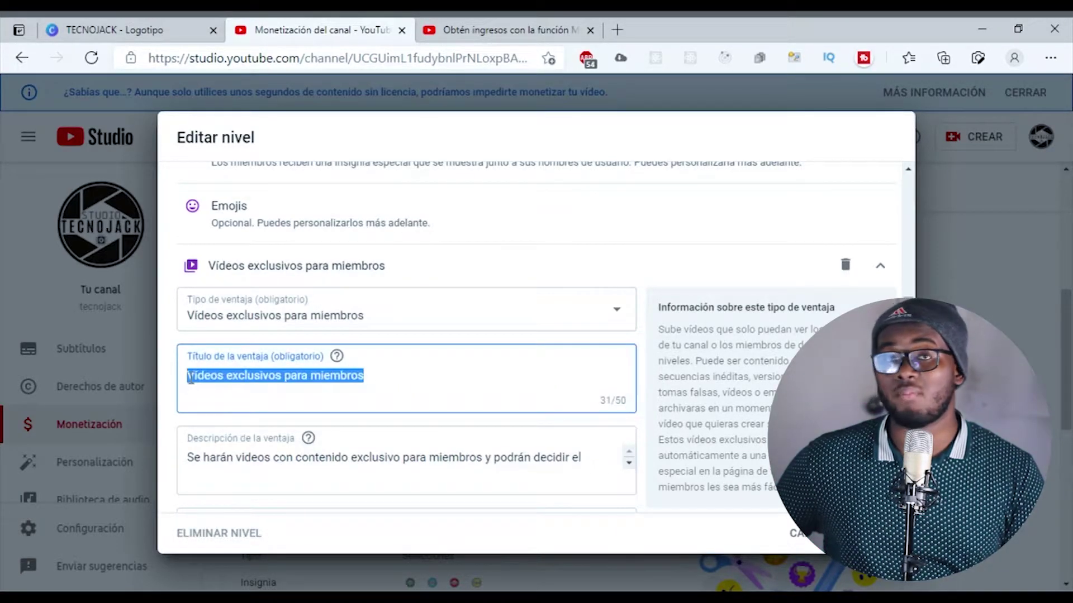
{"action": "left_click", "coordinate": [434, 383]}
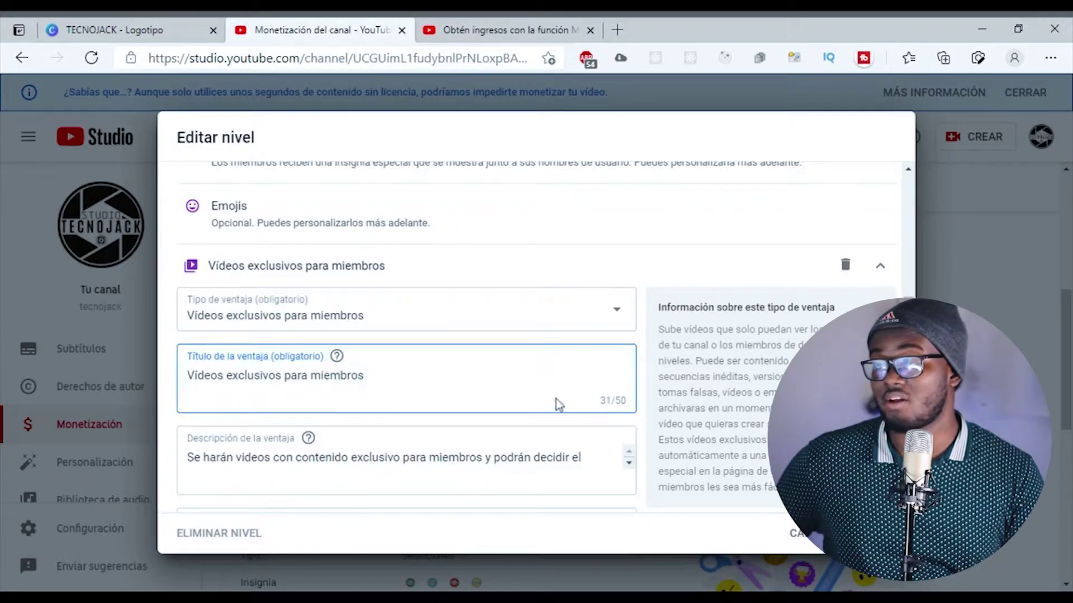
{"action": "scroll", "coordinate": [424, 402], "scroll_direction": "down", "scroll_amount": 1}
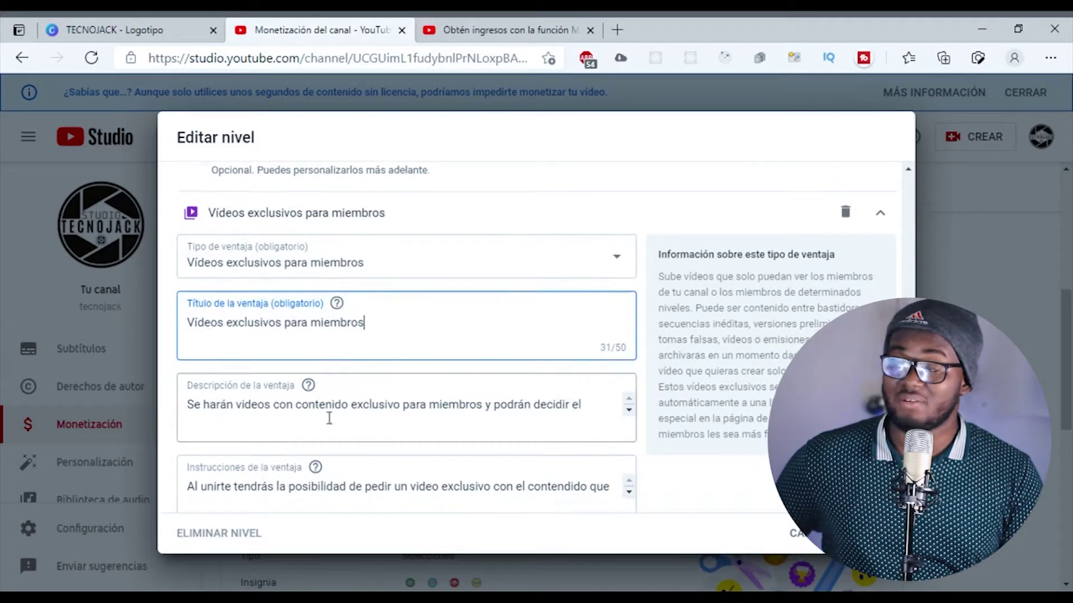
{"action": "left_click_drag", "start_coordinate": [588, 406], "coordinate": [550, 428]}
{"action": "left_click", "coordinate": [448, 409]}
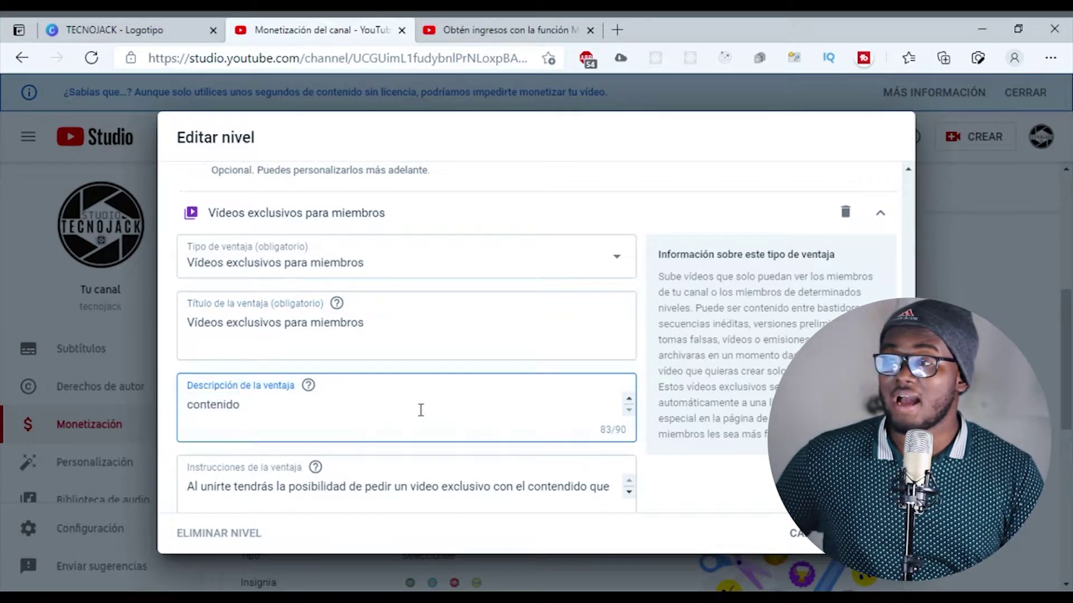
{"action": "scroll", "coordinate": [419, 411], "scroll_direction": "down", "scroll_amount": 2}
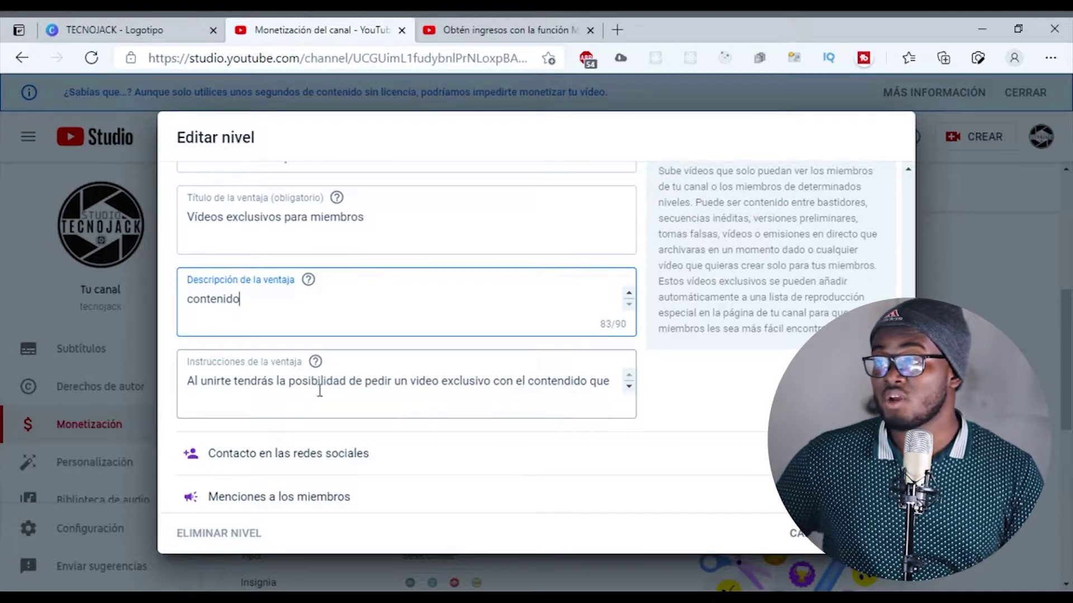
{"action": "left_click_drag", "start_coordinate": [262, 306], "coordinate": [142, 265]}
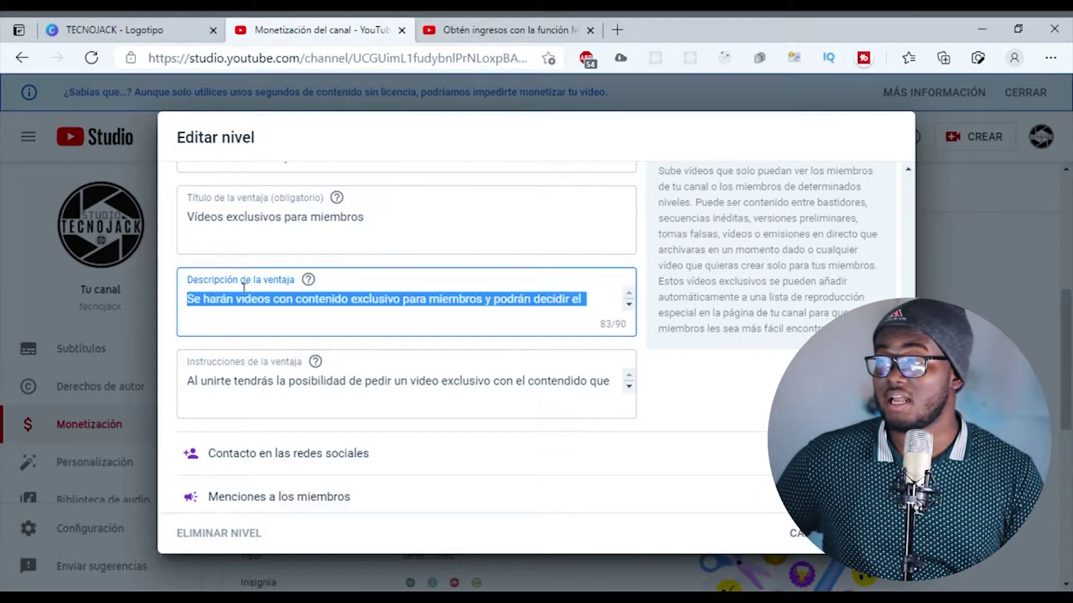
{"action": "left_click", "coordinate": [269, 300]}
{"action": "left_click", "coordinate": [214, 385]}
{"action": "triple_click", "coordinate": [327, 396]}
{"action": "left_click", "coordinate": [431, 390]}
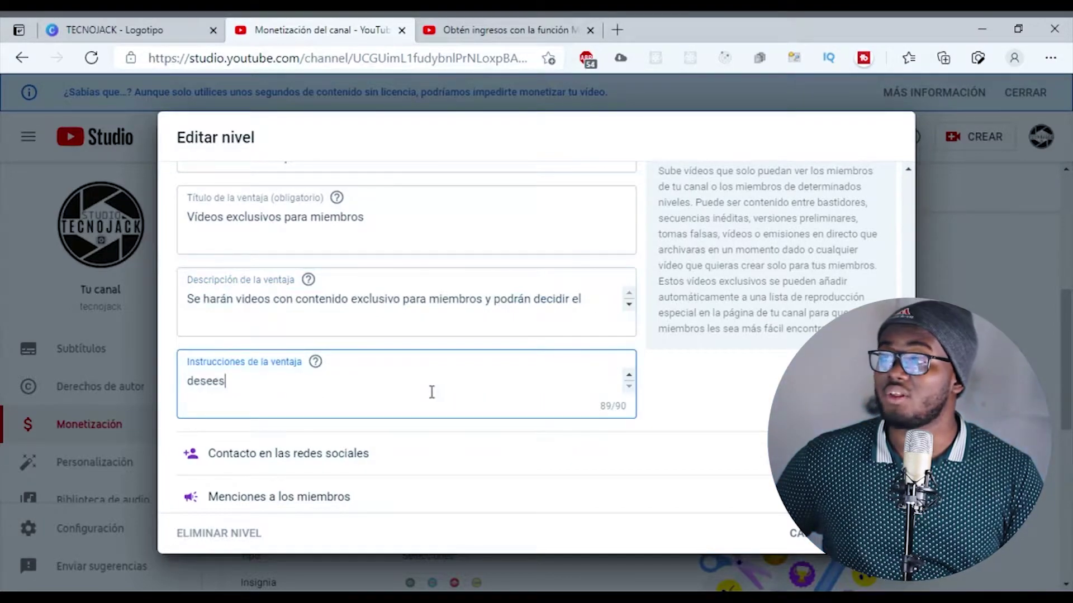
Step: Review the remaining perks of the TECNOJACK VIP level, along with its name and monthly price settings
{"action": "scroll", "coordinate": [366, 397], "scroll_direction": "down", "scroll_amount": 2}
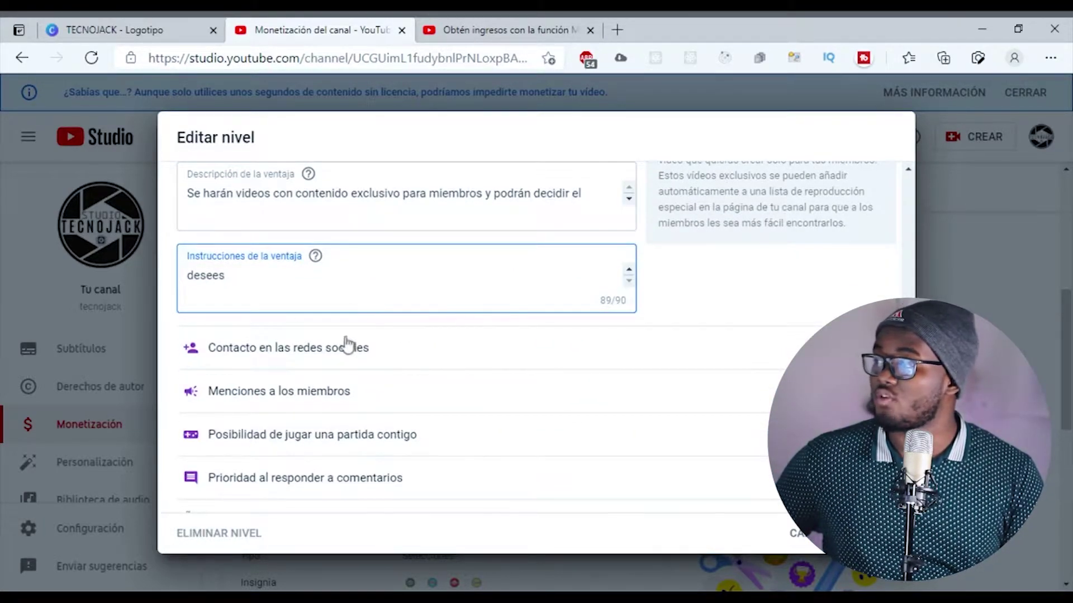
{"action": "scroll", "coordinate": [474, 304], "scroll_direction": "down", "scroll_amount": 1}
{"action": "scroll", "coordinate": [458, 316], "scroll_direction": "down", "scroll_amount": 1}
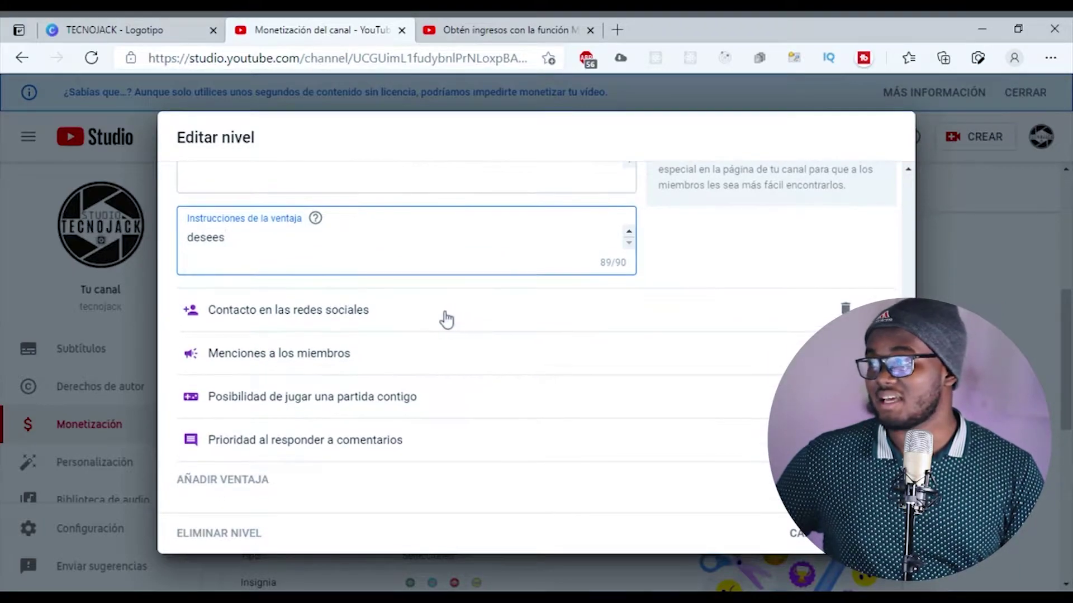
{"action": "scroll", "coordinate": [341, 373], "scroll_direction": "up", "scroll_amount": 10}
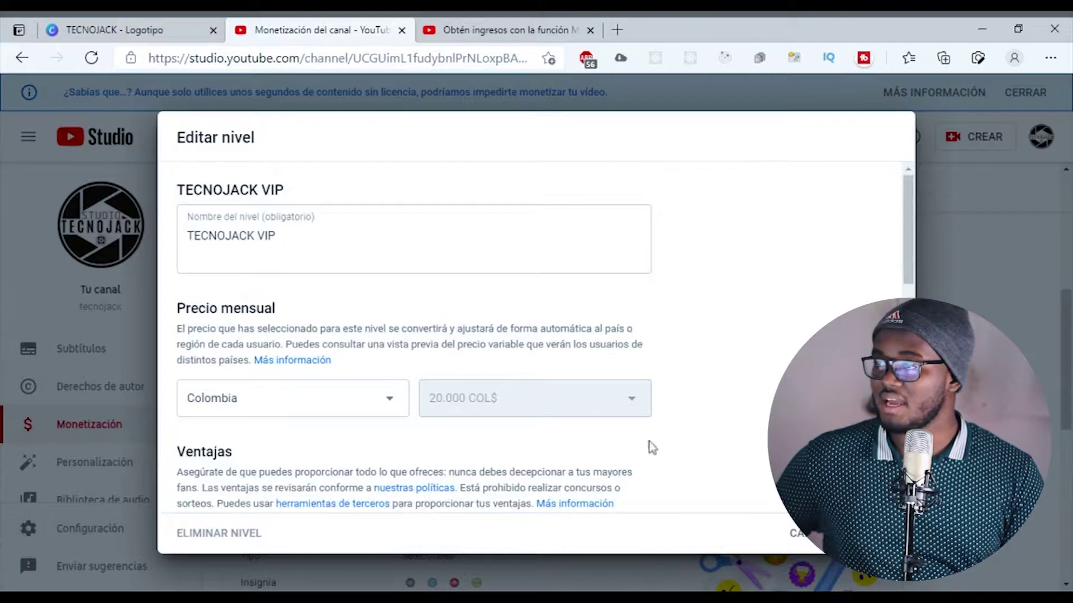
{"action": "scroll", "coordinate": [454, 347], "scroll_direction": "down", "scroll_amount": 8}
{"action": "scroll", "coordinate": [449, 342], "scroll_direction": "down", "scroll_amount": 2}
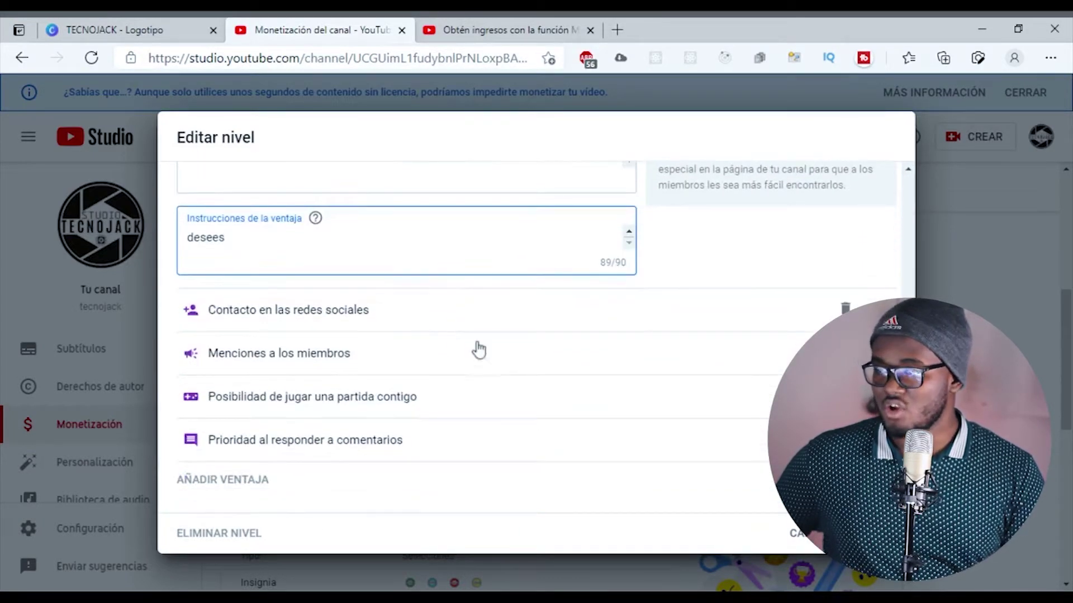
{"action": "scroll", "coordinate": [331, 438], "scroll_direction": "up", "scroll_amount": 10}
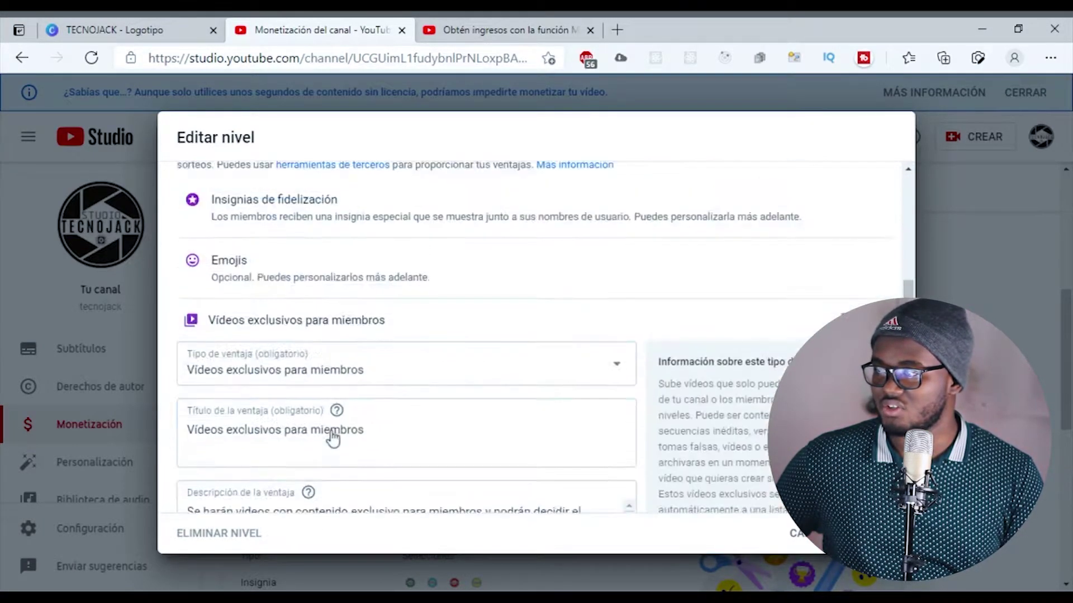
{"action": "scroll", "coordinate": [558, 337], "scroll_direction": "down", "scroll_amount": 8}
{"action": "scroll", "coordinate": [573, 366], "scroll_direction": "down", "scroll_amount": 1}
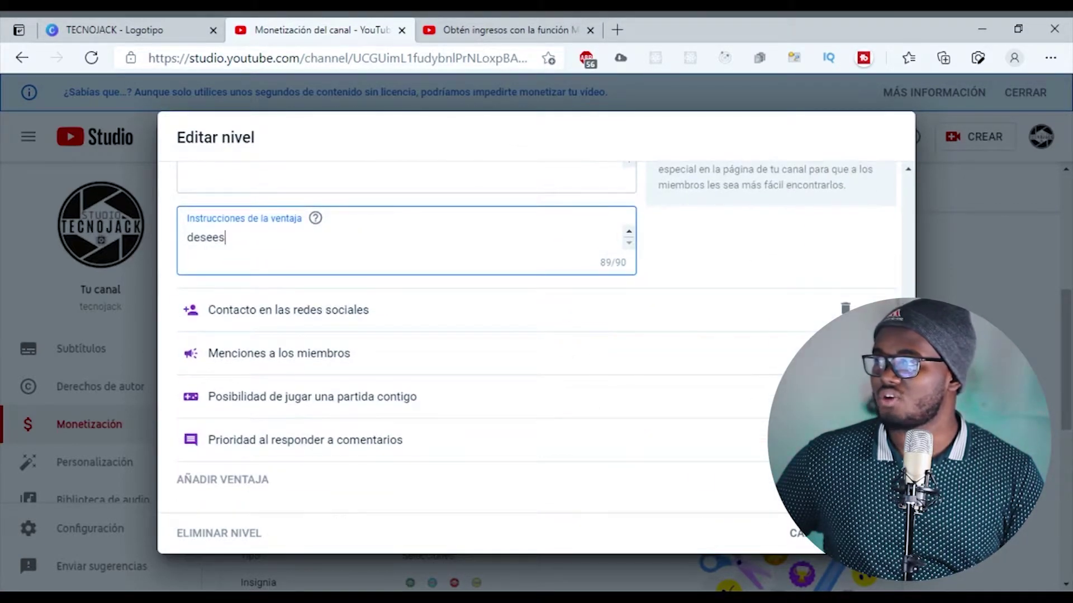
Step: Close the level editor and review the draft's level, price, perks and conditions in the Envíala para su revisión stage
{"action": "left_click", "coordinate": [863, 533]}
{"action": "scroll", "coordinate": [395, 314], "scroll_direction": "up", "scroll_amount": 3}
{"action": "scroll", "coordinate": [533, 220], "scroll_direction": "down", "scroll_amount": 1}
{"action": "scroll", "coordinate": [548, 218], "scroll_direction": "up", "scroll_amount": 1}
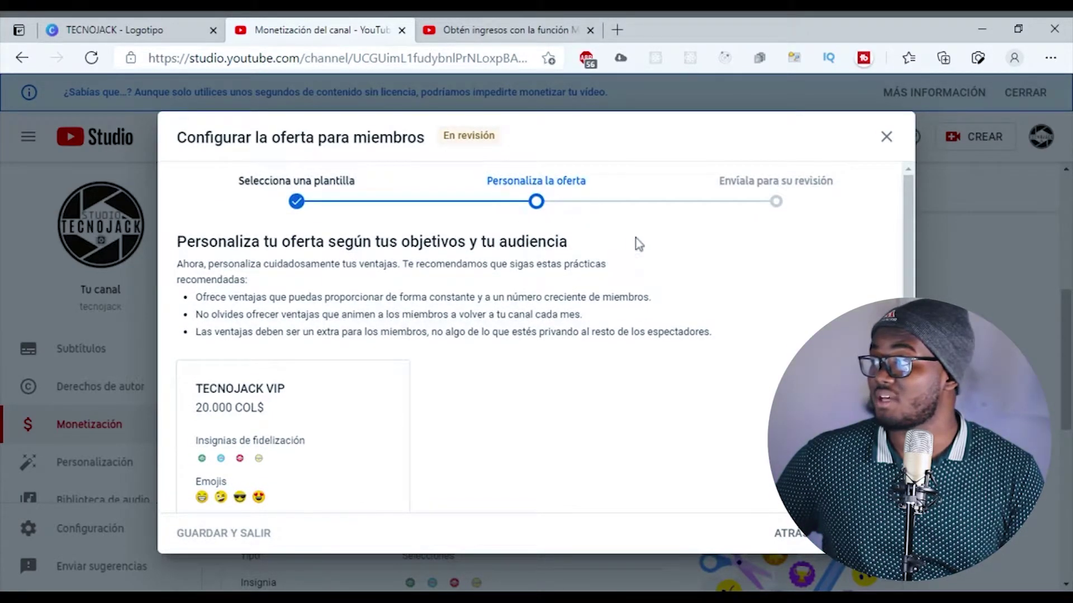
{"action": "left_click", "coordinate": [765, 203]}
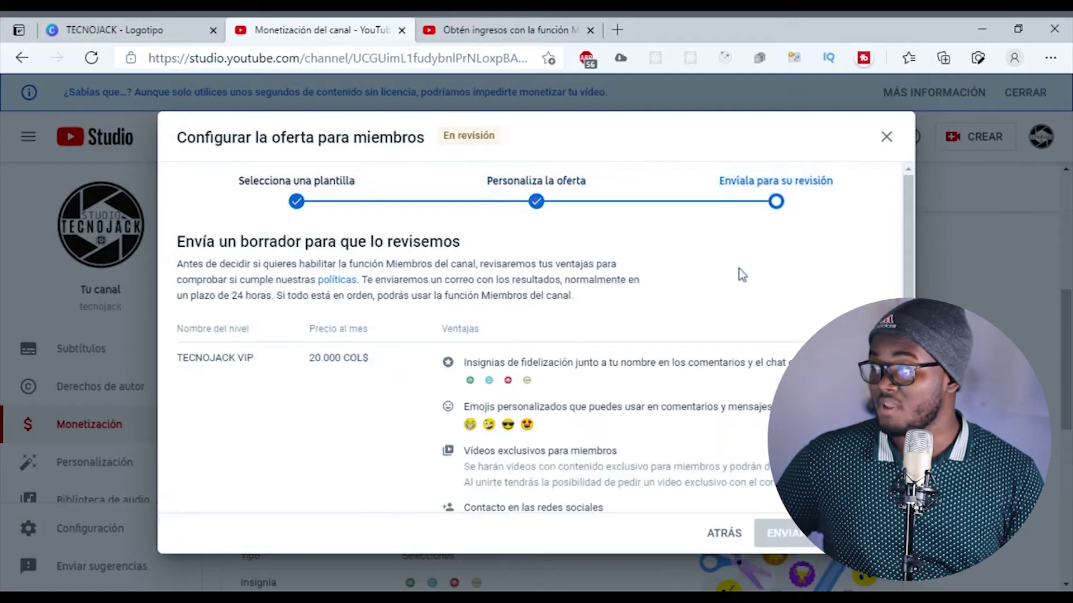
{"action": "scroll", "coordinate": [536, 329], "scroll_direction": "down", "scroll_amount": 6}
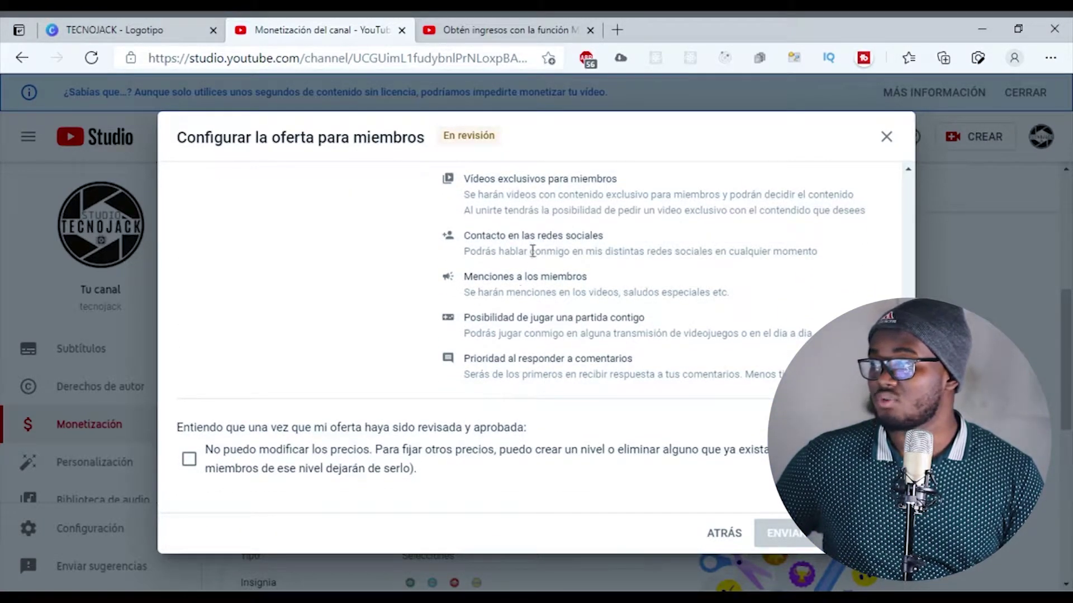
{"action": "scroll", "coordinate": [347, 296], "scroll_direction": "up", "scroll_amount": 6}
{"action": "scroll", "coordinate": [343, 295], "scroll_direction": "down", "scroll_amount": 1}
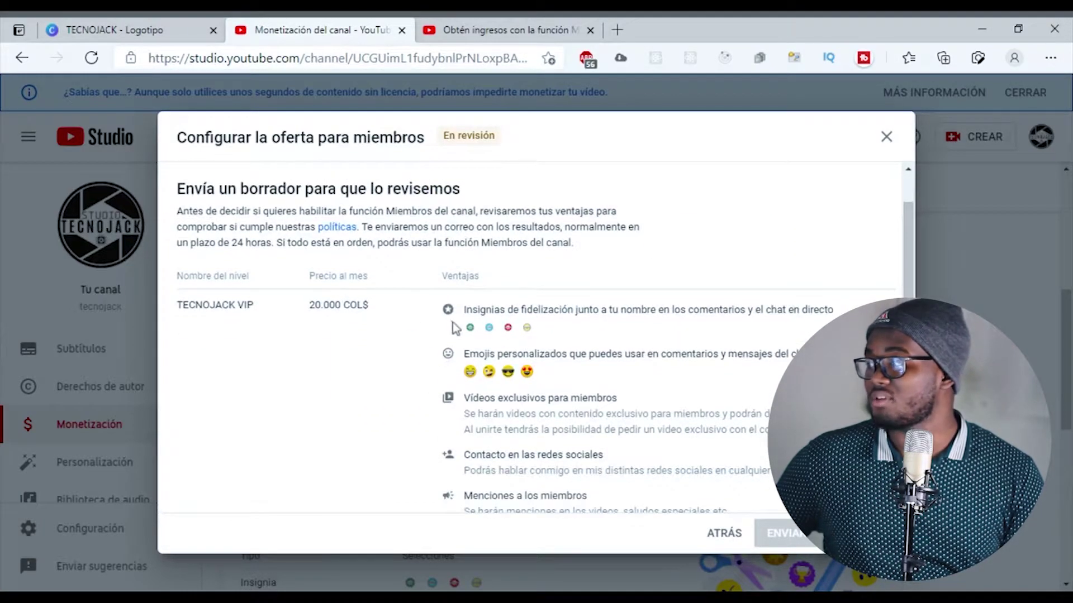
{"action": "scroll", "coordinate": [525, 348], "scroll_direction": "down", "scroll_amount": 4}
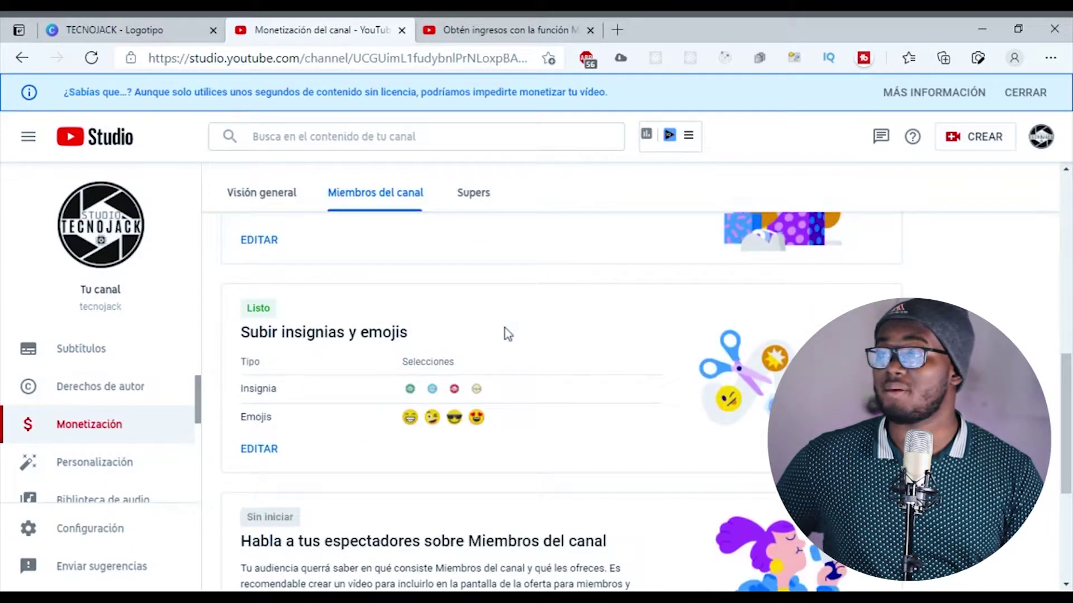
Step: Open the Subir insignias y emojis setup for editing and examine the badge requirements and the badges for each membership duration
{"action": "scroll", "coordinate": [347, 345], "scroll_direction": "down", "scroll_amount": 4}
{"action": "scroll", "coordinate": [347, 311], "scroll_direction": "up", "scroll_amount": 3}
{"action": "scroll", "coordinate": [347, 312], "scroll_direction": "down", "scroll_amount": 2}
{"action": "scroll", "coordinate": [292, 317], "scroll_direction": "up", "scroll_amount": 2}
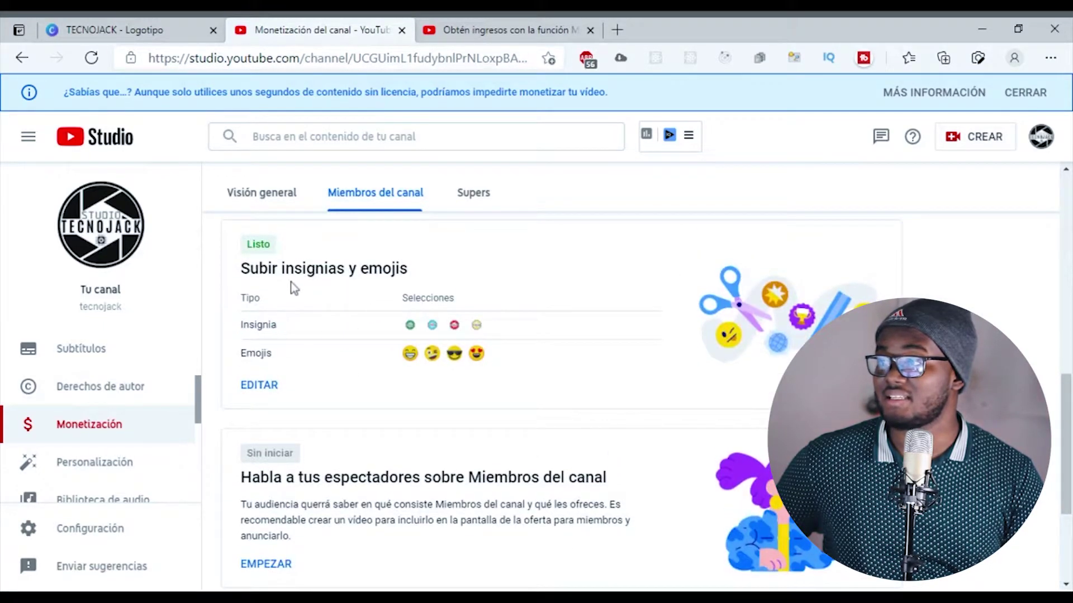
{"action": "left_click", "coordinate": [263, 385]}
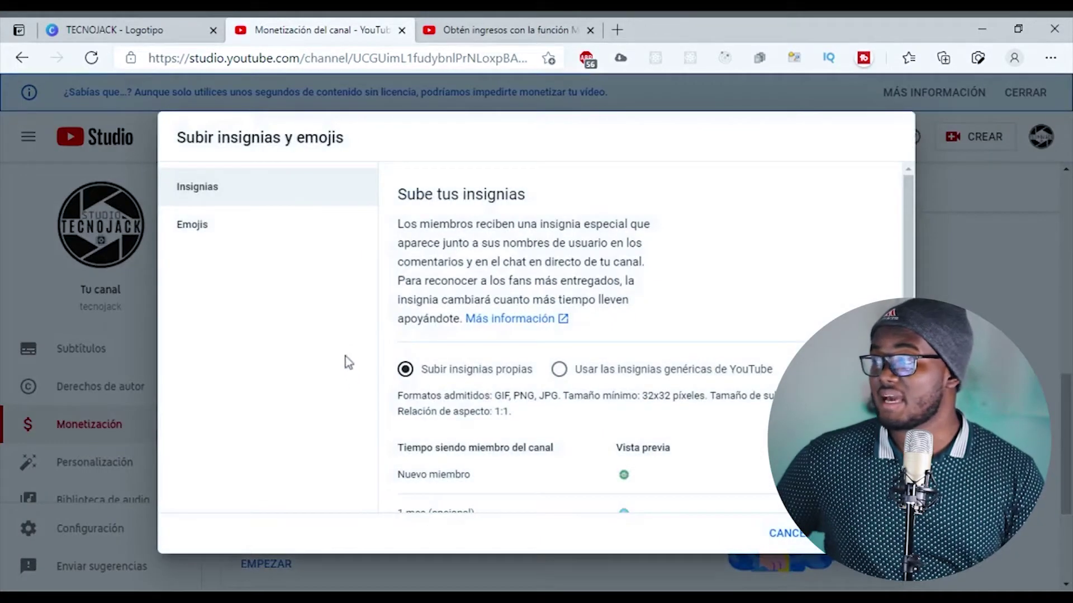
{"action": "scroll", "coordinate": [438, 337], "scroll_direction": "down", "scroll_amount": 4}
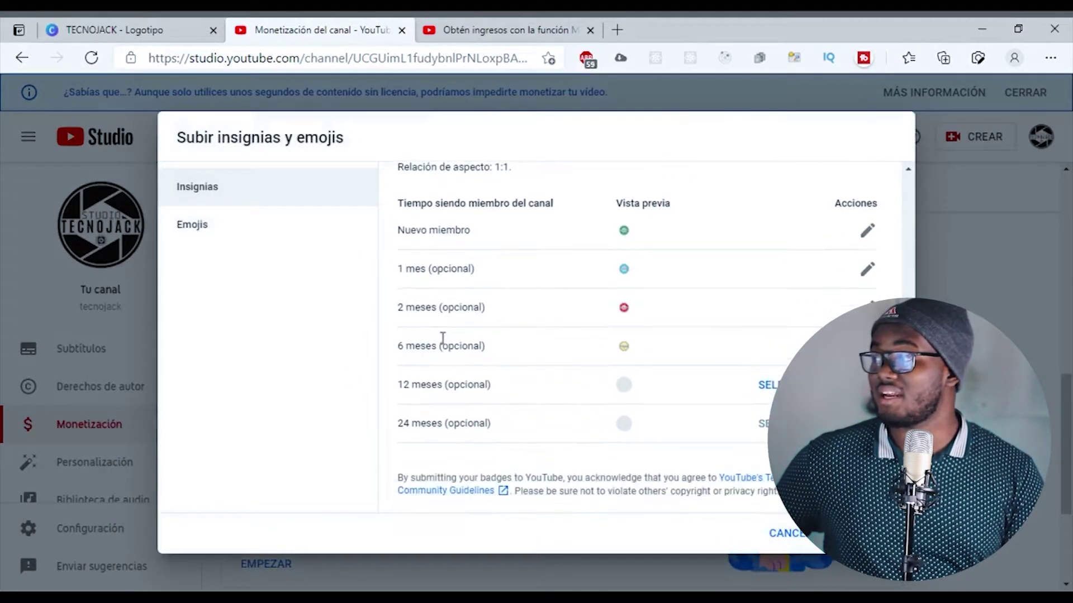
{"action": "scroll", "coordinate": [464, 329], "scroll_direction": "up", "scroll_amount": 3}
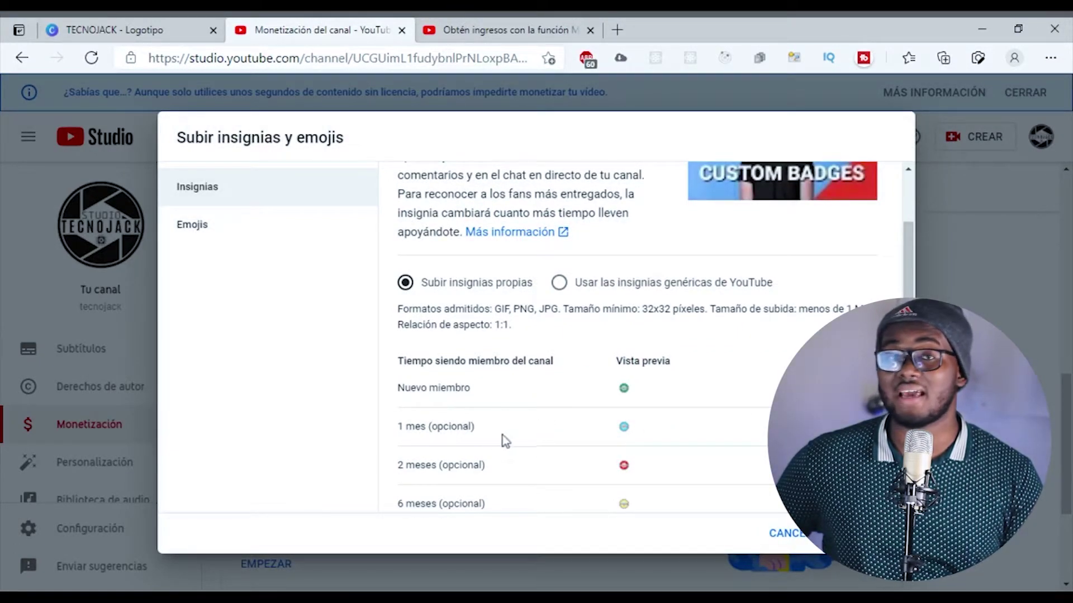
{"action": "scroll", "coordinate": [472, 433], "scroll_direction": "down", "scroll_amount": 1}
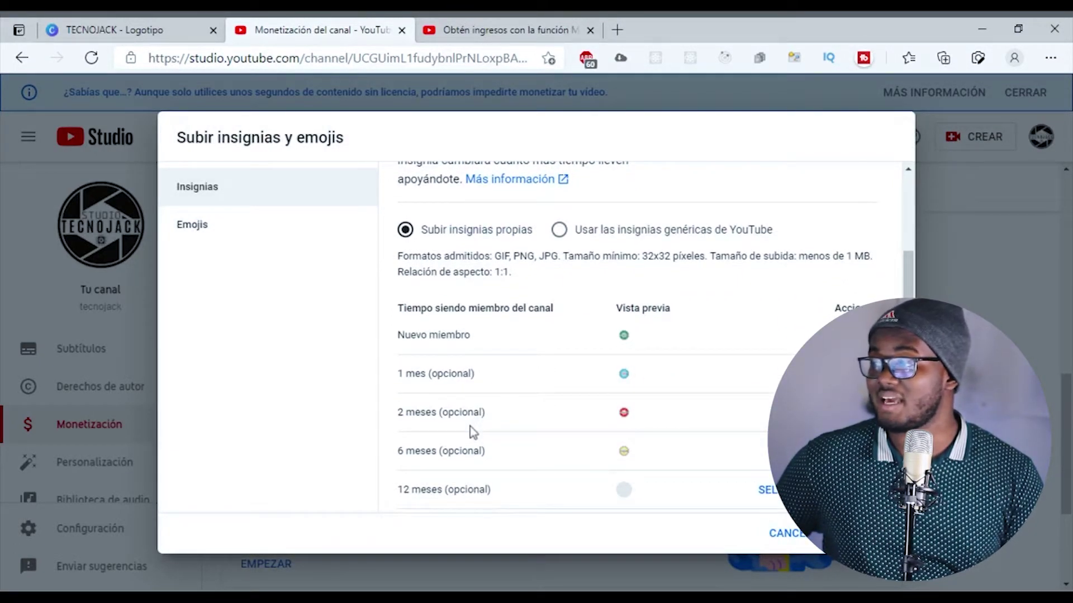
{"action": "scroll", "coordinate": [492, 352], "scroll_direction": "down", "scroll_amount": 1}
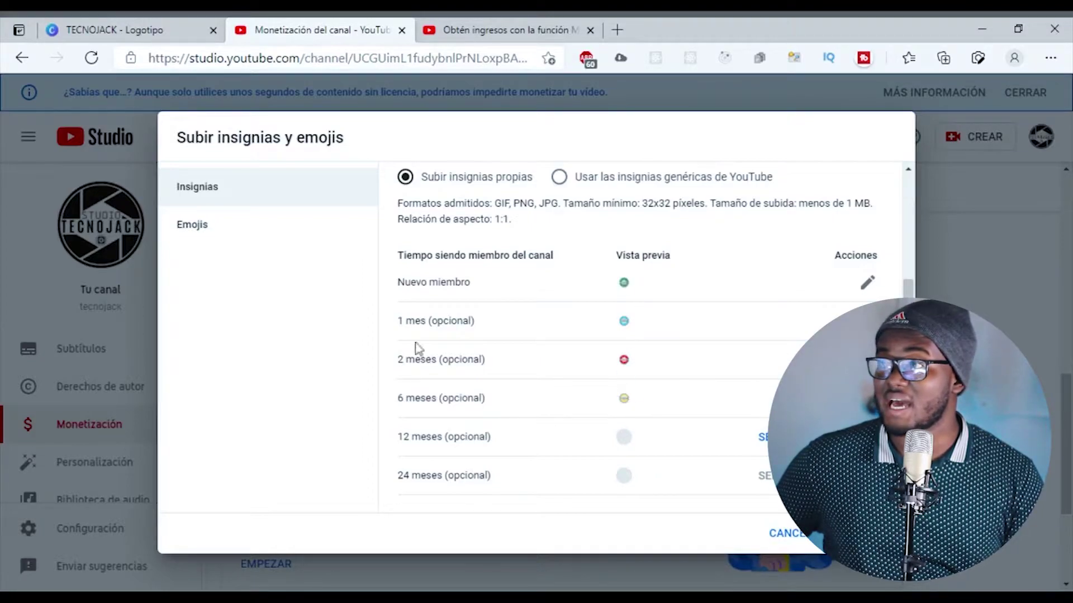
Step: Switch to the TECNOJACK logo design in Canva and look through the pages with the channel logo and VIP badge variants
{"action": "left_click", "coordinate": [114, 34]}
{"action": "scroll", "coordinate": [558, 260], "scroll_direction": "down", "scroll_amount": 5}
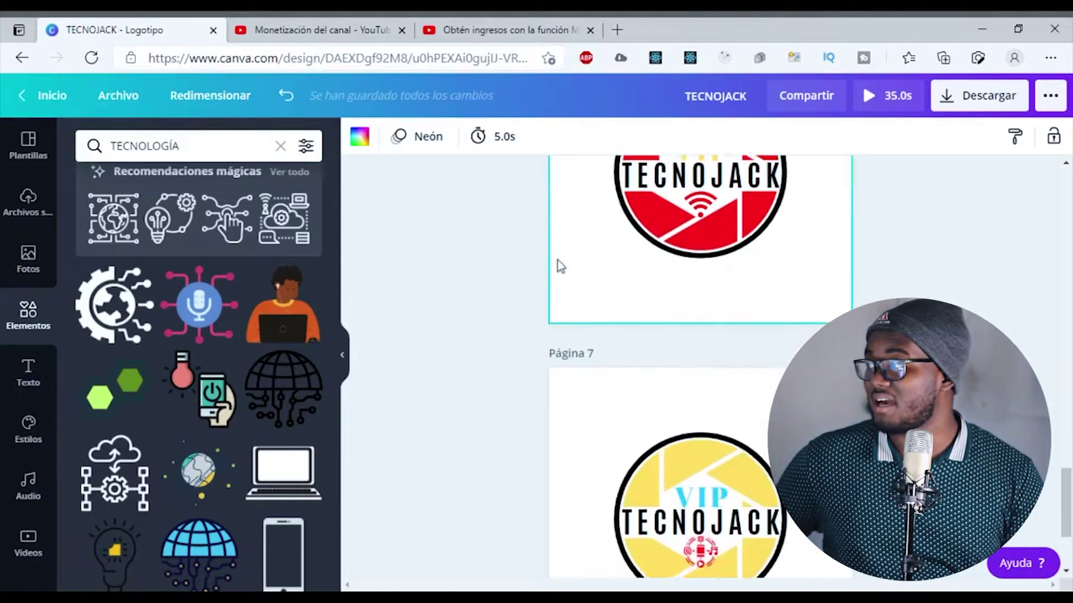
{"action": "scroll", "coordinate": [602, 284], "scroll_direction": "up", "scroll_amount": 15}
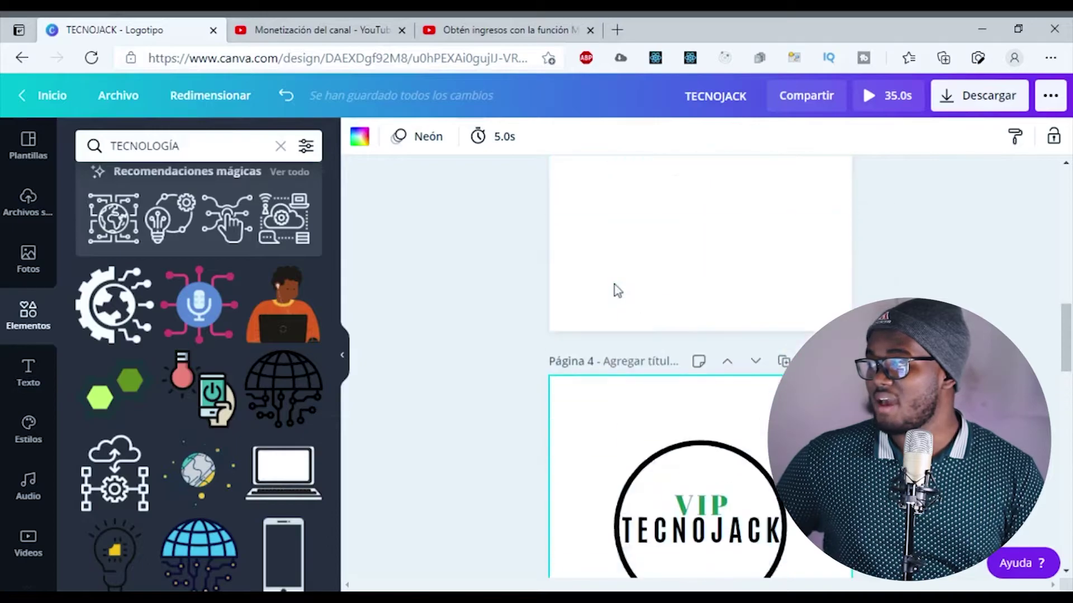
{"action": "scroll", "coordinate": [614, 288], "scroll_direction": "up", "scroll_amount": 3}
{"action": "scroll", "coordinate": [614, 288], "scroll_direction": "down", "scroll_amount": 8}
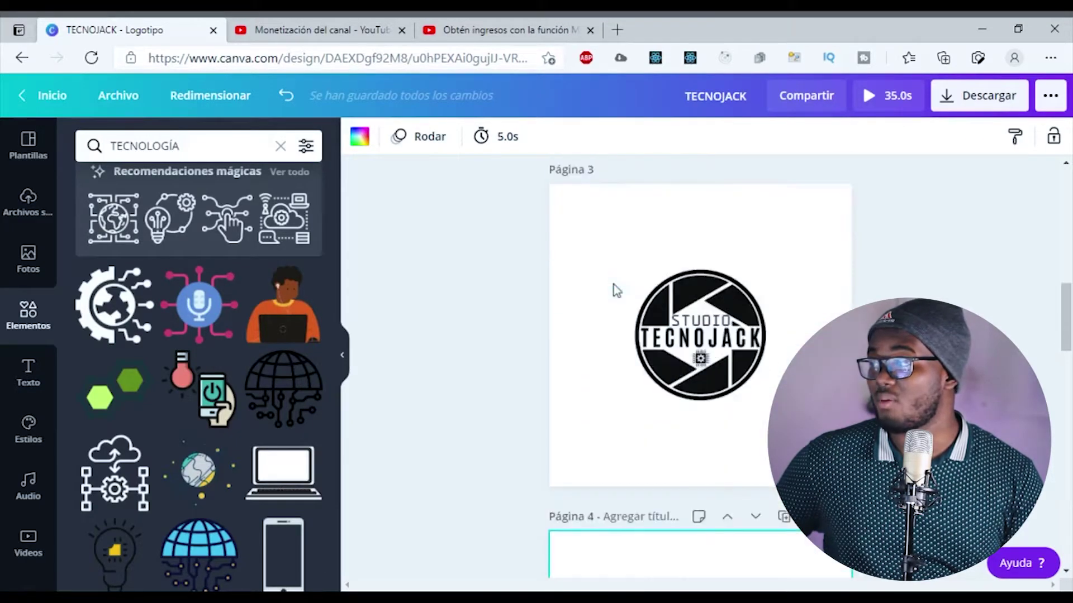
{"action": "scroll", "coordinate": [613, 286], "scroll_direction": "down", "scroll_amount": 10}
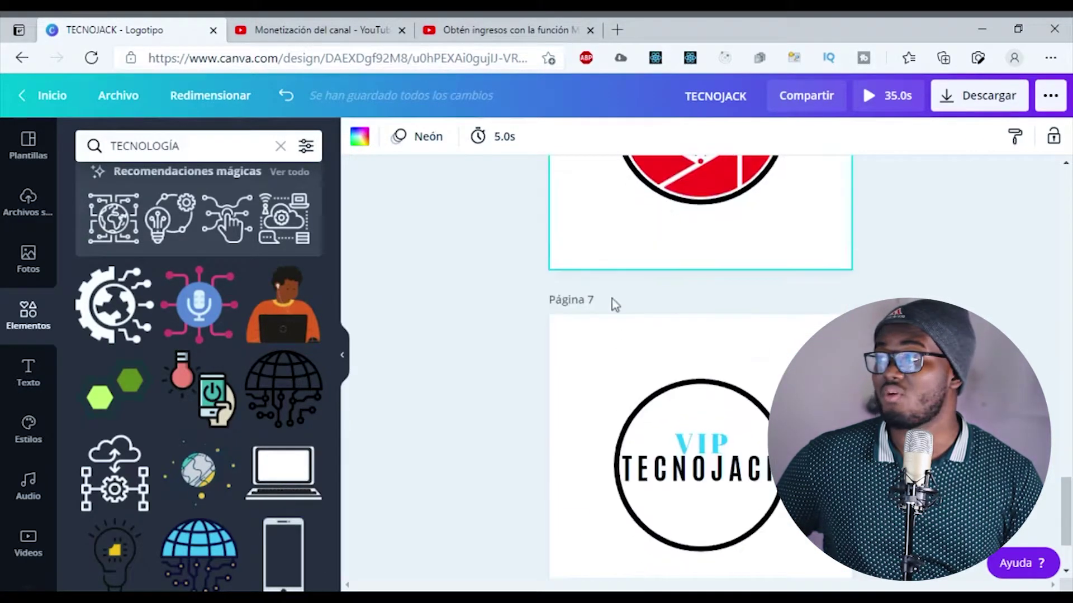
Step: Compare the remaining VIP badge variants in Canva with the badges per membership duration in YouTube Studio, and close the badge setup
{"action": "scroll", "coordinate": [527, 363], "scroll_direction": "up", "scroll_amount": 5}
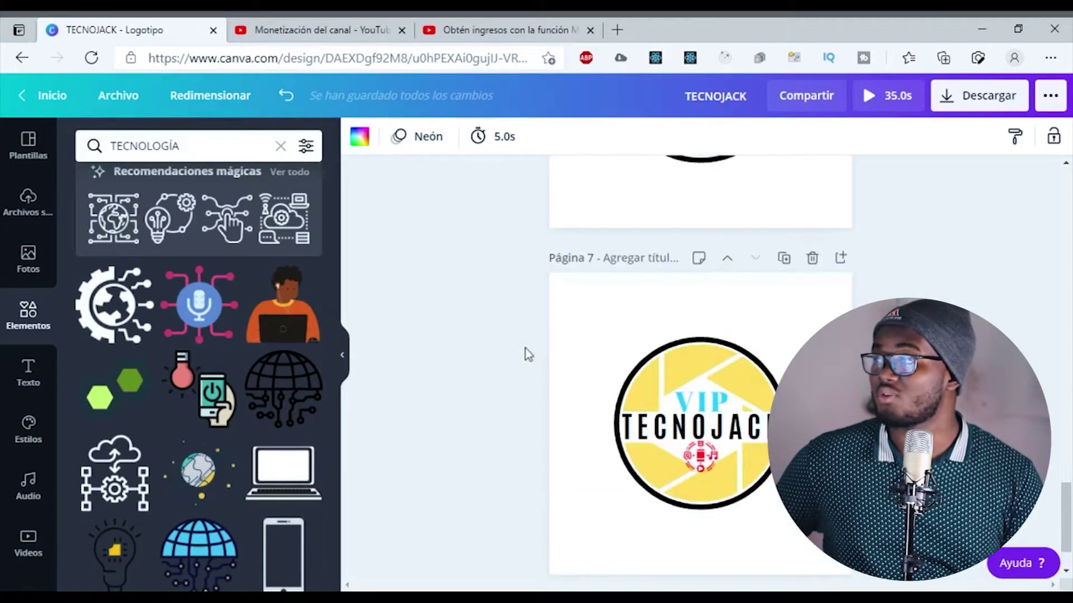
{"action": "scroll", "coordinate": [524, 345], "scroll_direction": "up", "scroll_amount": 5}
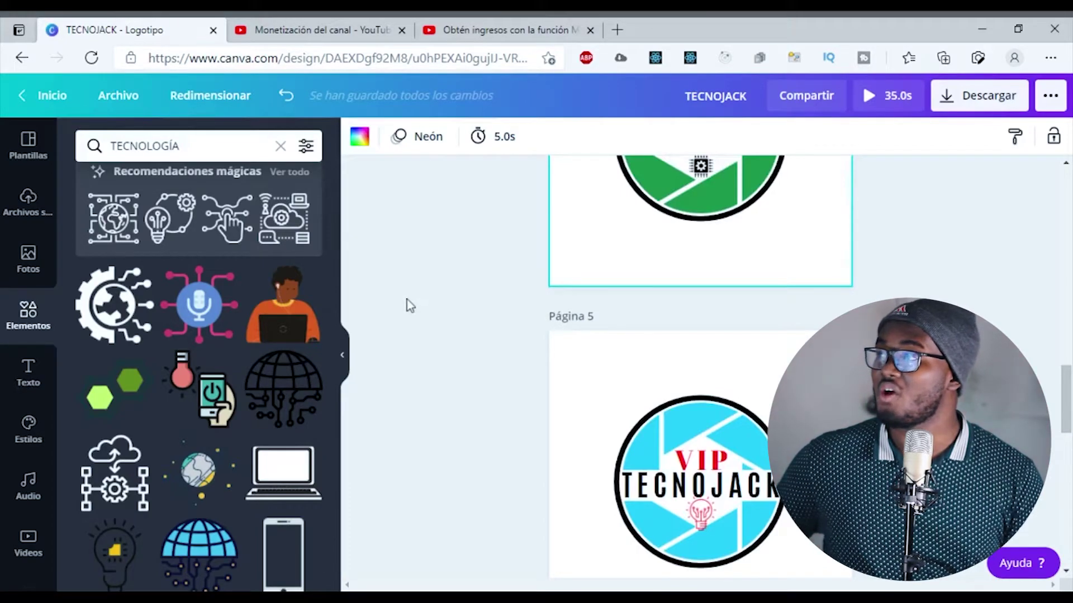
{"action": "left_click", "coordinate": [352, 31]}
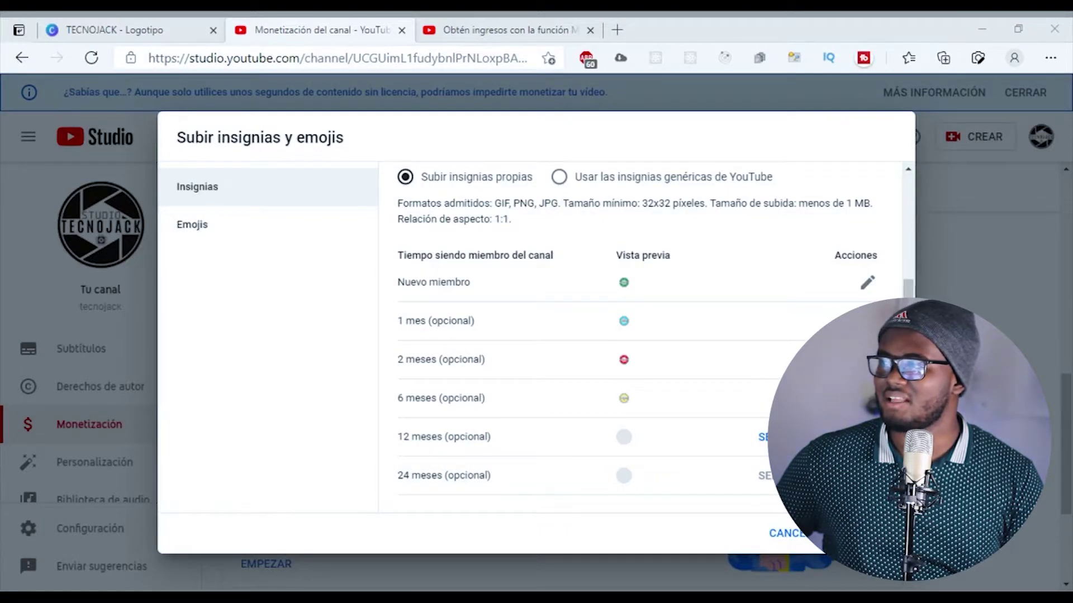
{"action": "left_click", "coordinate": [490, 382]}
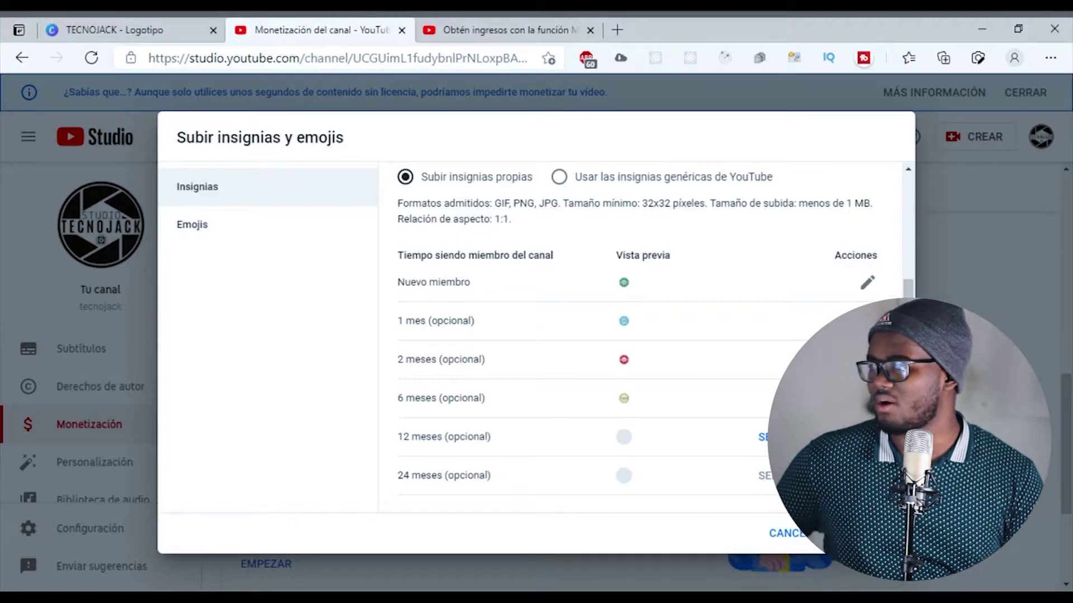
{"action": "left_click", "coordinate": [869, 534]}
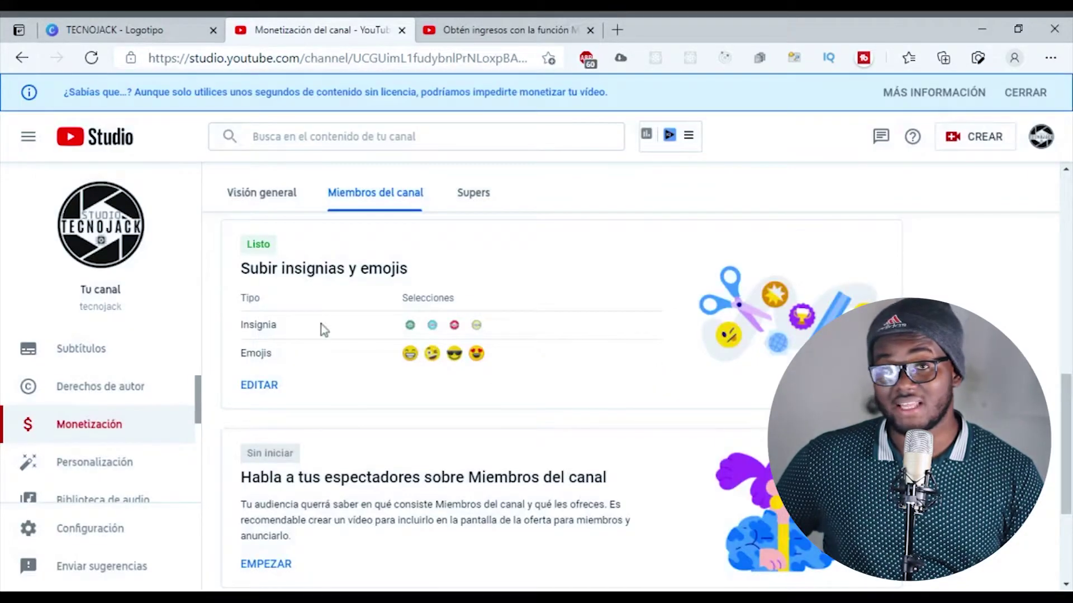
Step: Reopen the Subir insignias y emojis setup and examine the Emojis section's usage notes, format requirements and emoji list
{"action": "left_click", "coordinate": [263, 385]}
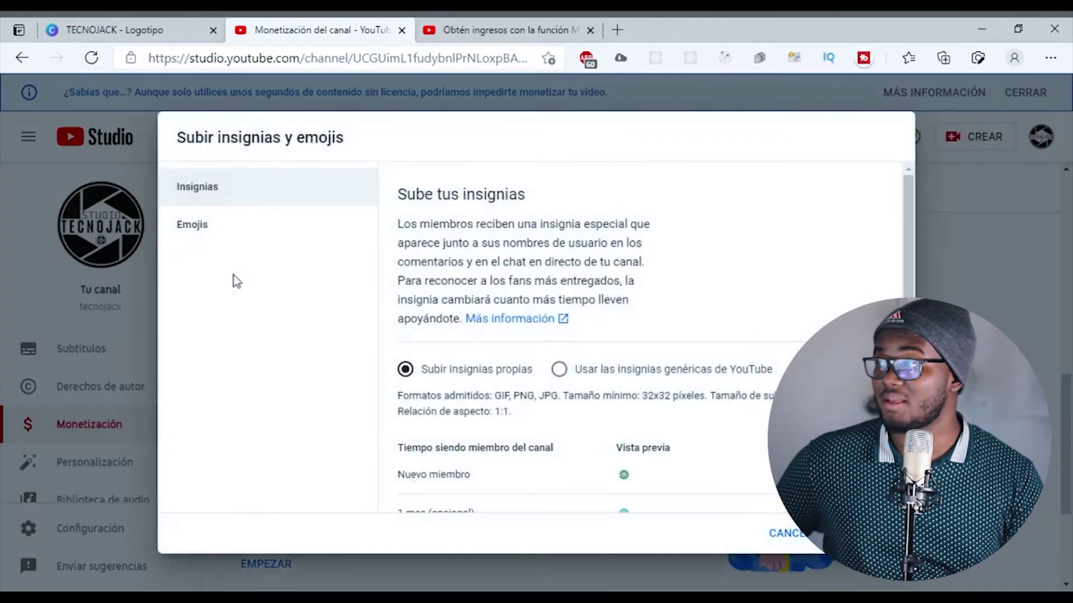
{"action": "left_click", "coordinate": [220, 230]}
{"action": "scroll", "coordinate": [599, 296], "scroll_direction": "down", "scroll_amount": 5}
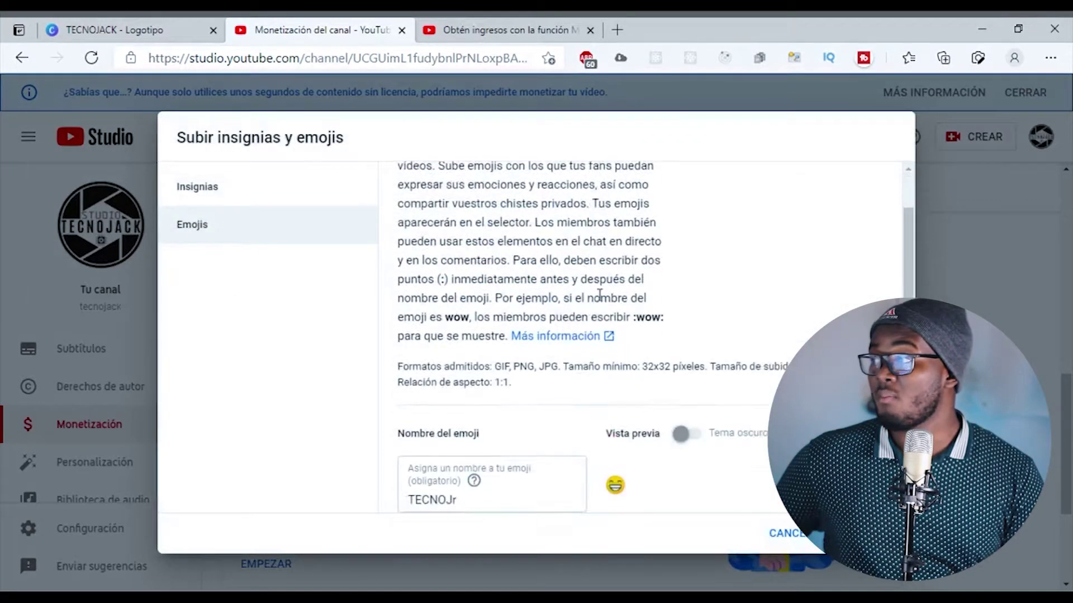
{"action": "scroll", "coordinate": [598, 296], "scroll_direction": "down", "scroll_amount": 1}
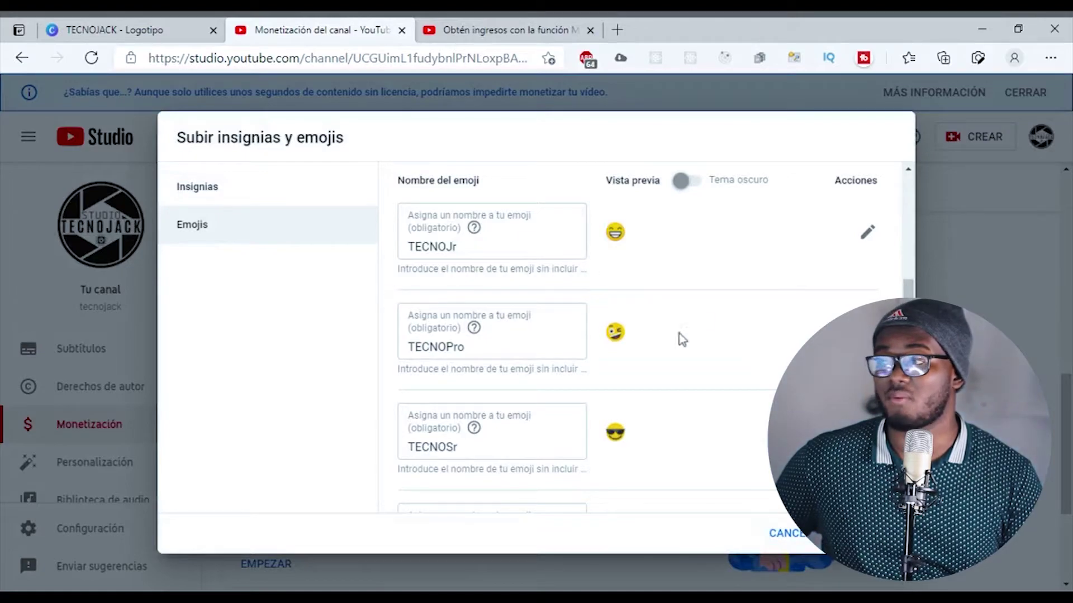
{"action": "scroll", "coordinate": [516, 282], "scroll_direction": "down", "scroll_amount": 4}
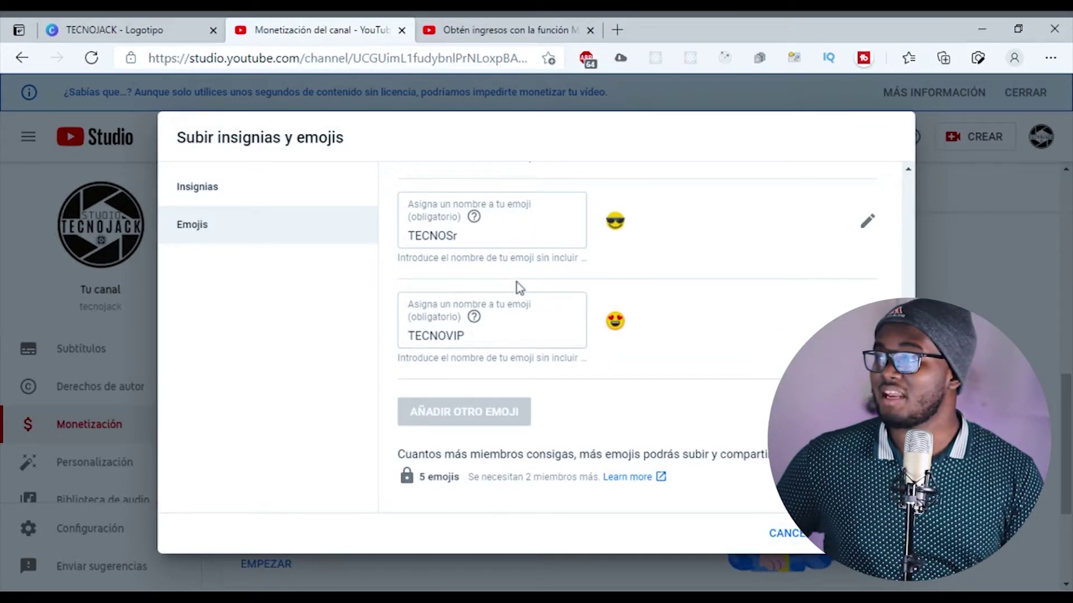
Step: Review the names and previews of the TECNOJr, TECNOPro, TECNOSr and TECNOVIP emojis, and close the setup without changes
{"action": "scroll", "coordinate": [510, 308], "scroll_direction": "up", "scroll_amount": 4}
{"action": "scroll", "coordinate": [508, 284], "scroll_direction": "down", "scroll_amount": 2}
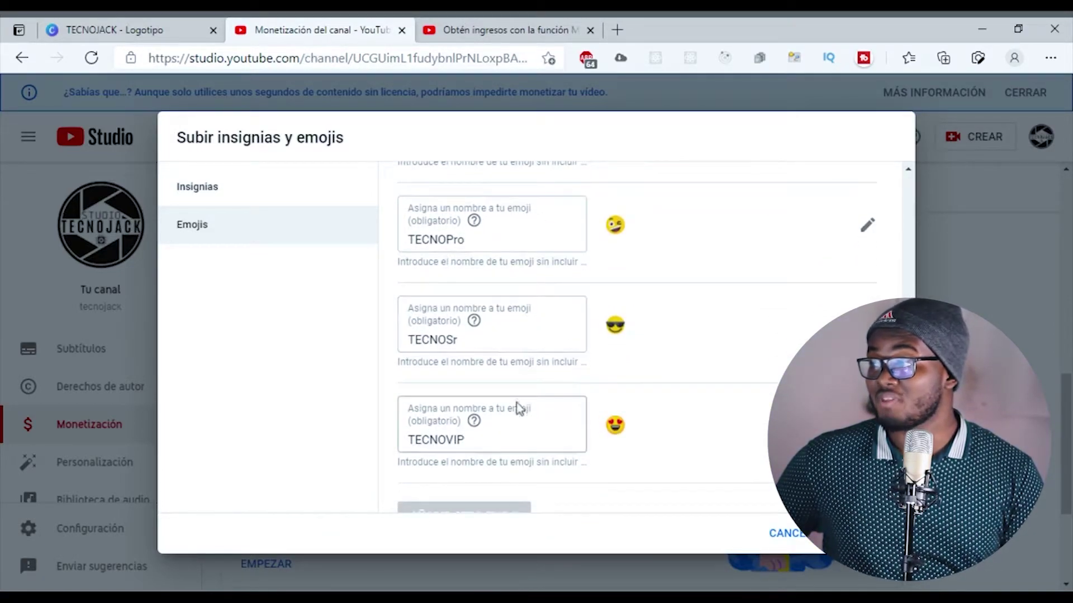
{"action": "scroll", "coordinate": [491, 414], "scroll_direction": "up", "scroll_amount": 3}
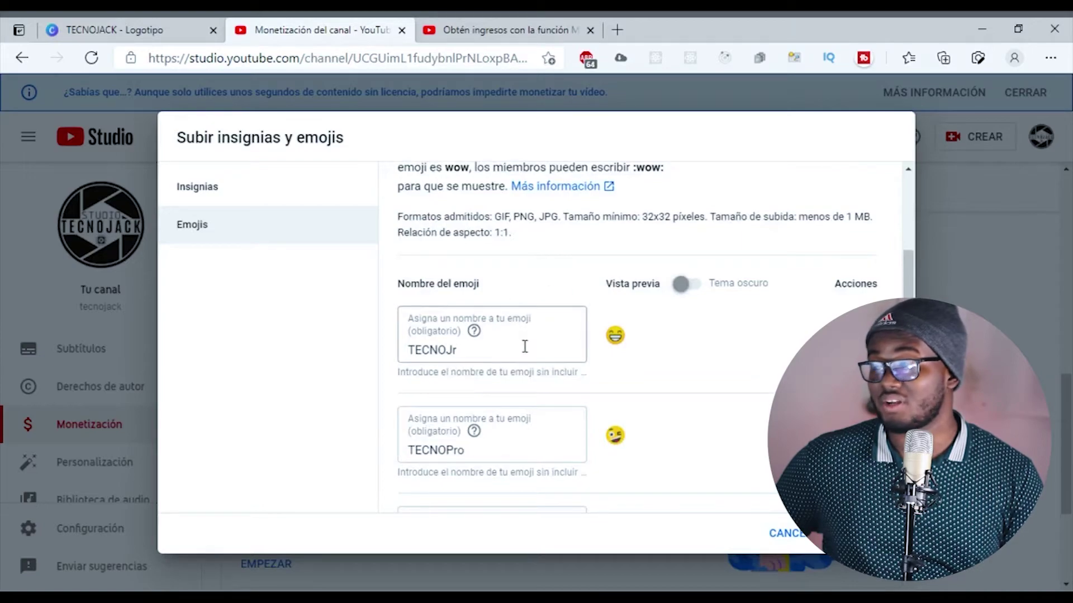
{"action": "scroll", "coordinate": [525, 347], "scroll_direction": "down", "scroll_amount": 2}
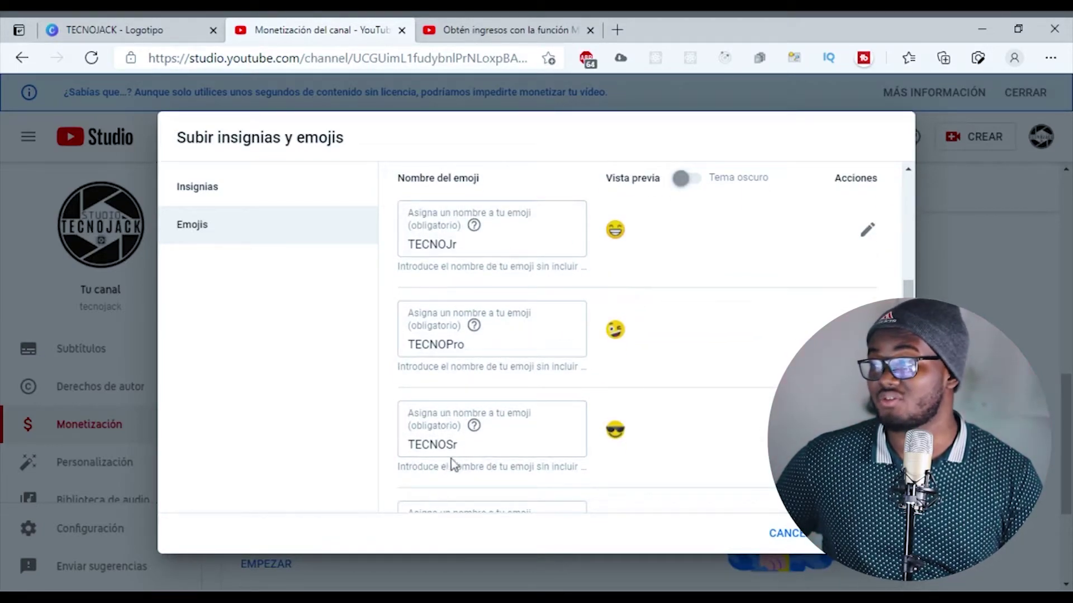
{"action": "scroll", "coordinate": [477, 447], "scroll_direction": "down", "scroll_amount": 2}
{"action": "scroll", "coordinate": [477, 449], "scroll_direction": "down", "scroll_amount": 1}
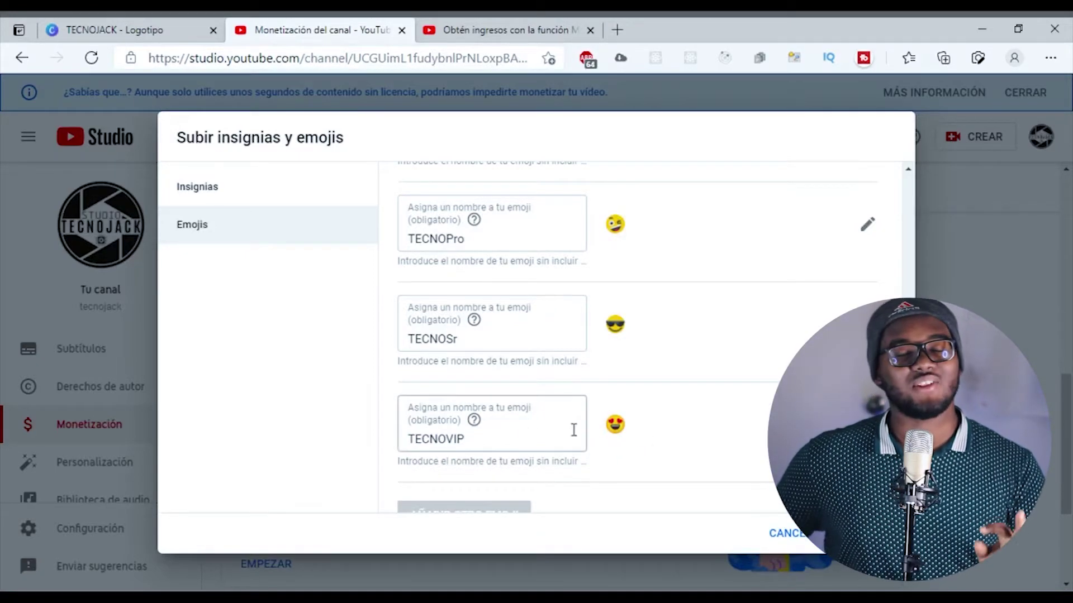
{"action": "scroll", "coordinate": [575, 428], "scroll_direction": "down", "scroll_amount": 2}
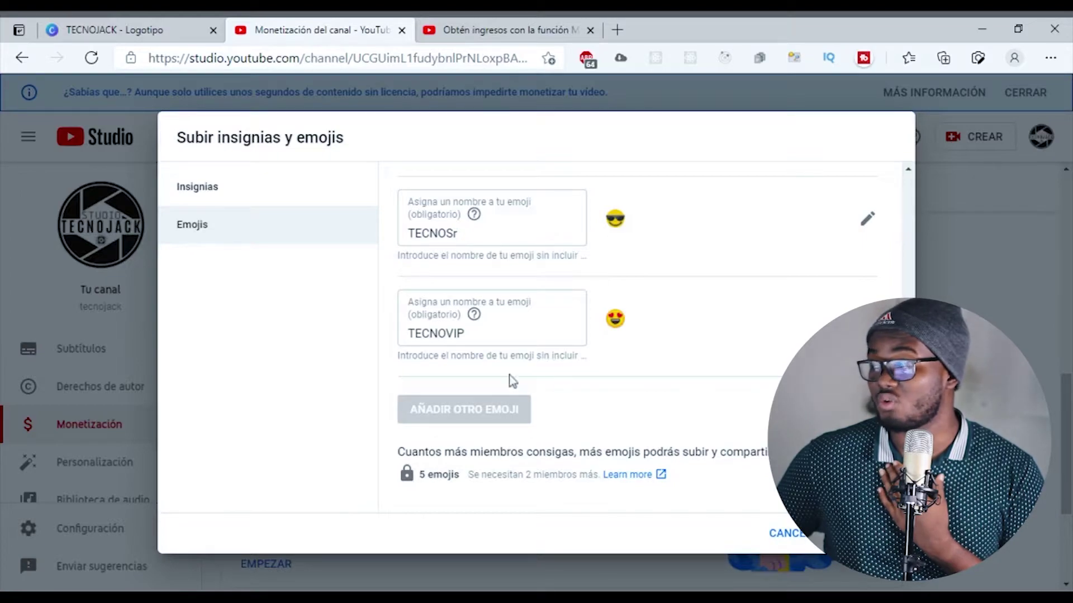
{"action": "scroll", "coordinate": [492, 373], "scroll_direction": "up", "scroll_amount": 8}
{"action": "left_click", "coordinate": [797, 544]}
Step: Review the Miembros del canal page, covering the viewer announcement and welcome post stages, the audience recommendations and the members' offer setup
{"action": "scroll", "coordinate": [475, 402], "scroll_direction": "down", "scroll_amount": 2}
{"action": "scroll", "coordinate": [424, 395], "scroll_direction": "down", "scroll_amount": 1}
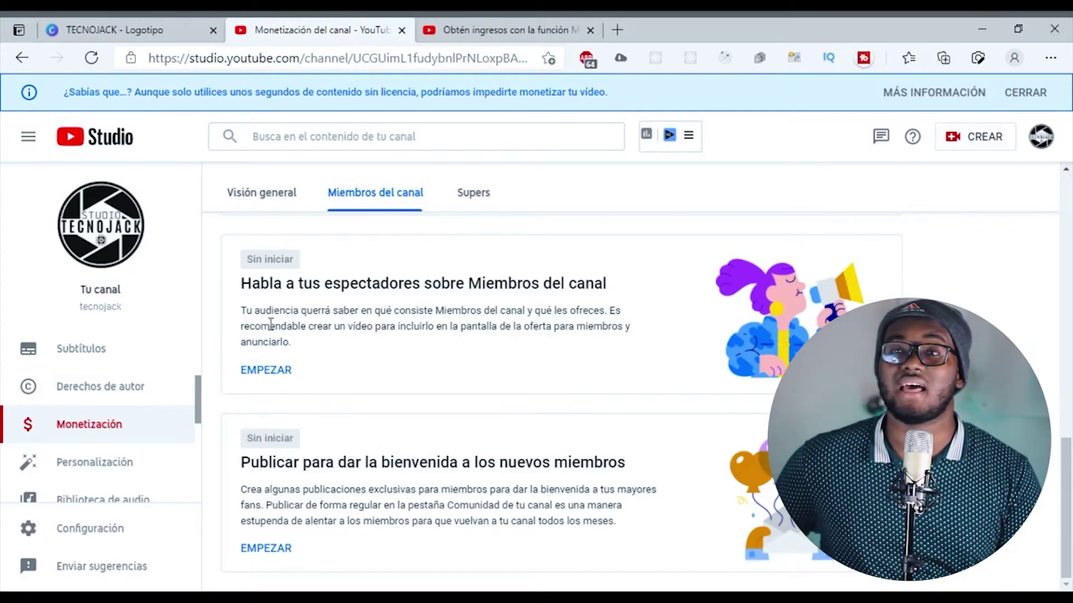
{"action": "scroll", "coordinate": [379, 444], "scroll_direction": "up", "scroll_amount": 5}
{"action": "scroll", "coordinate": [380, 443], "scroll_direction": "up", "scroll_amount": 2}
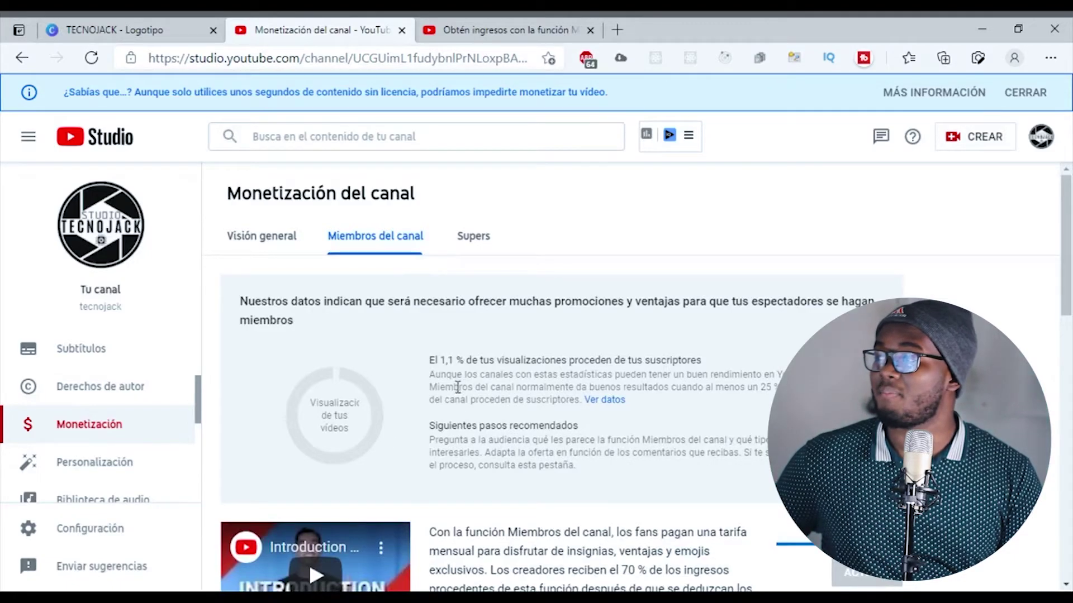
{"action": "scroll", "coordinate": [461, 387], "scroll_direction": "down", "scroll_amount": 8}
{"action": "scroll", "coordinate": [457, 401], "scroll_direction": "up", "scroll_amount": 8}
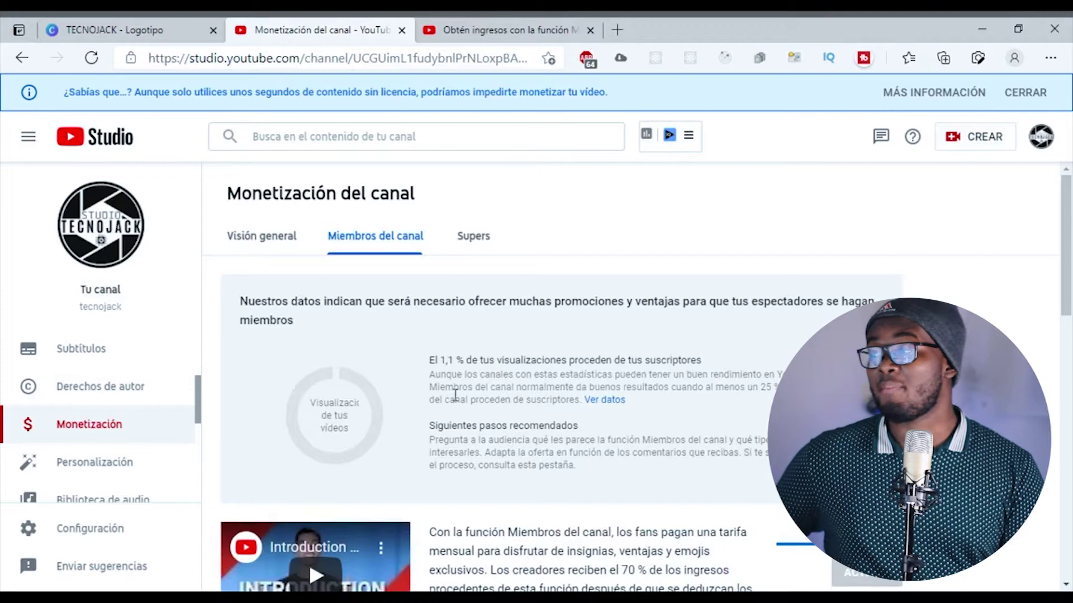
{"action": "scroll", "coordinate": [488, 353], "scroll_direction": "down", "scroll_amount": 2}
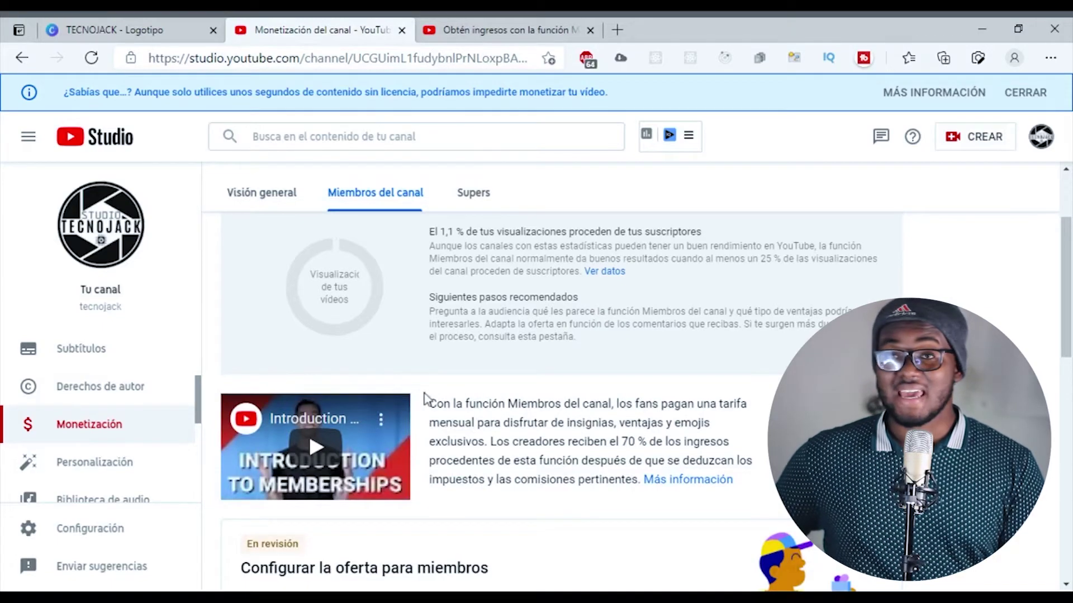
{"action": "scroll", "coordinate": [512, 386], "scroll_direction": "down", "scroll_amount": 2}
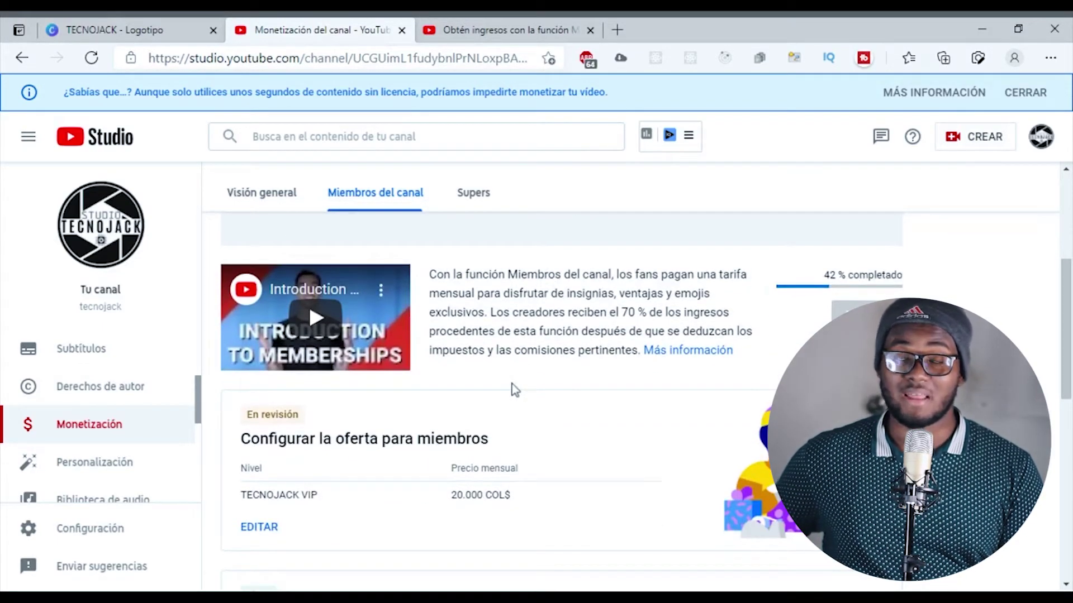